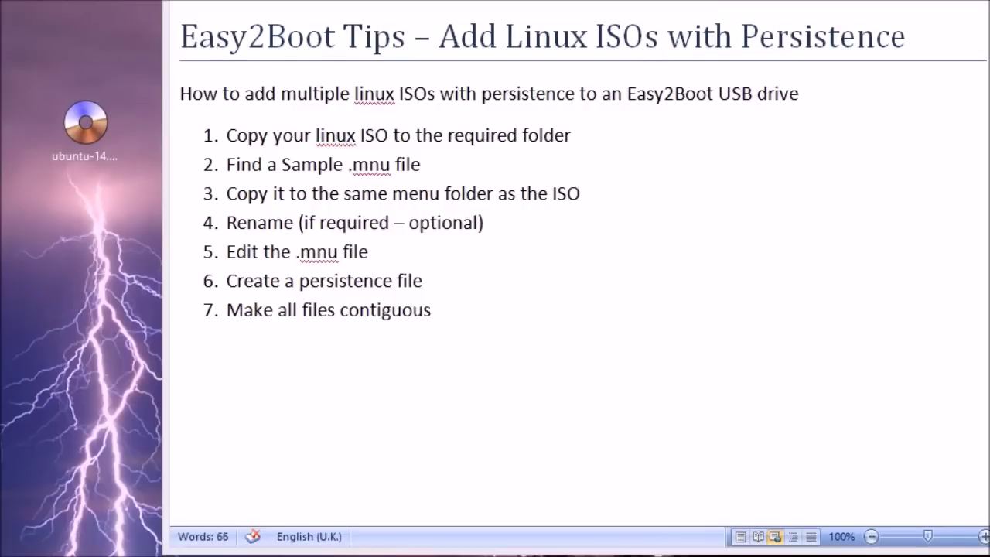
Step: Select the Ubuntu ISO on the desktop, with File Explorer showing the E2B (H:) root
{"action": "left_click", "coordinate": [99, 122]}
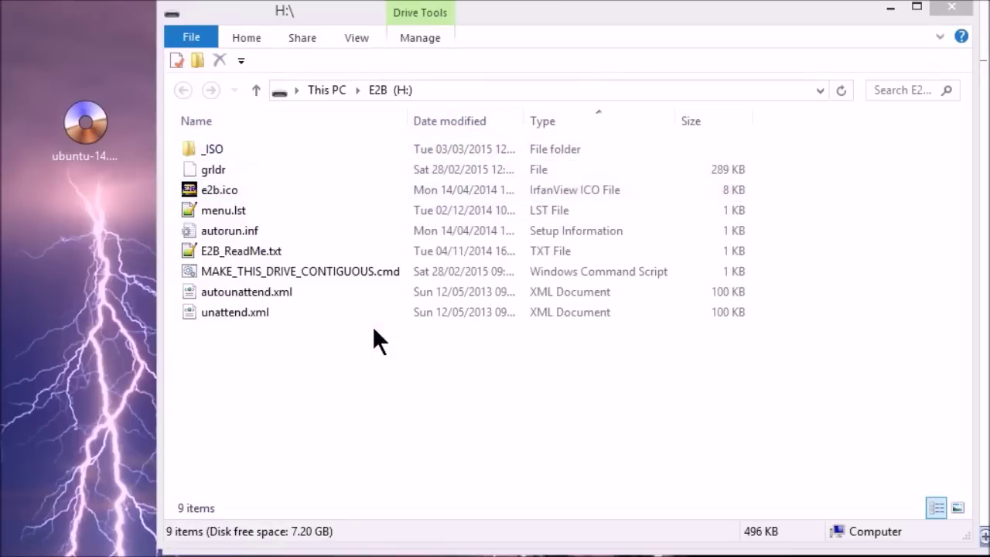
Step: Copy ubuntu-14.04.1-desktop-amd64.iso from the desktop into _ISO\LINUX on the E2B drive
{"action": "double_click", "coordinate": [221, 150]}
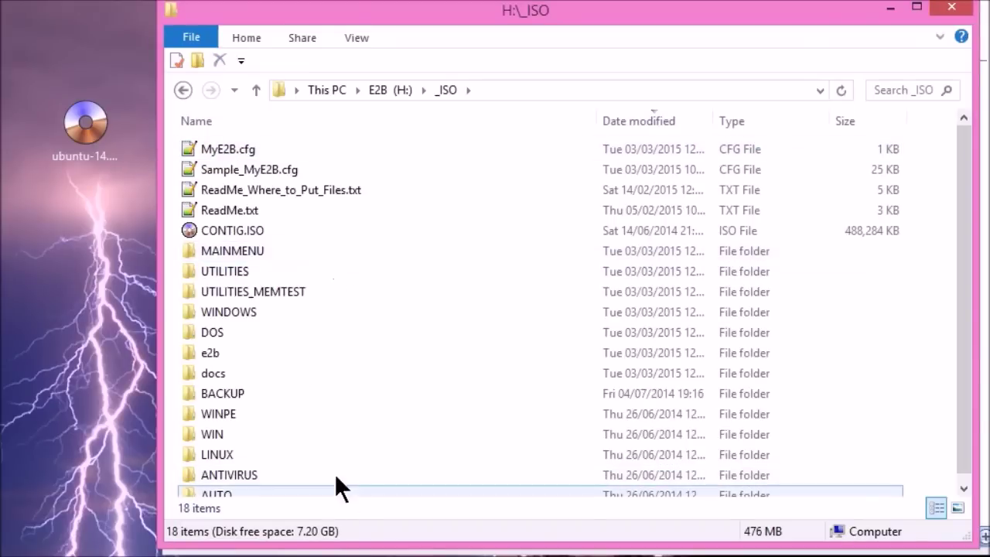
{"action": "left_click", "coordinate": [256, 368]}
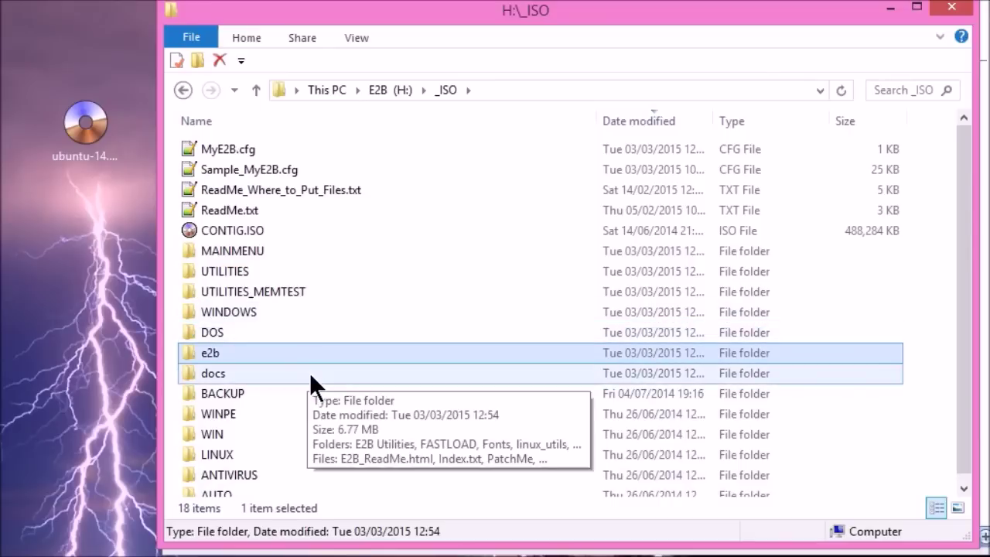
{"action": "double_click", "coordinate": [230, 454]}
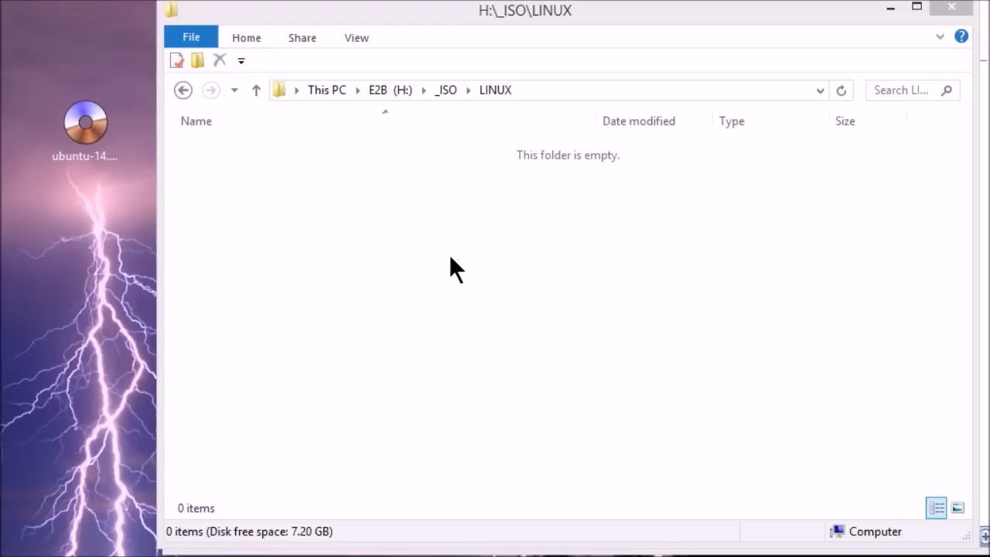
{"action": "left_click_drag", "start_coordinate": [85, 124], "coordinate": [351, 248]}
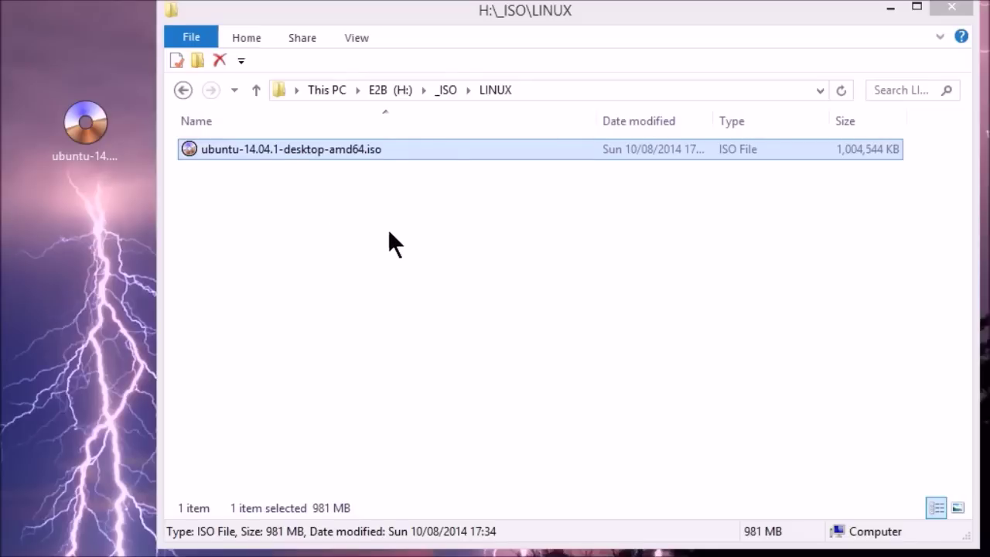
{"action": "left_click", "coordinate": [442, 91]}
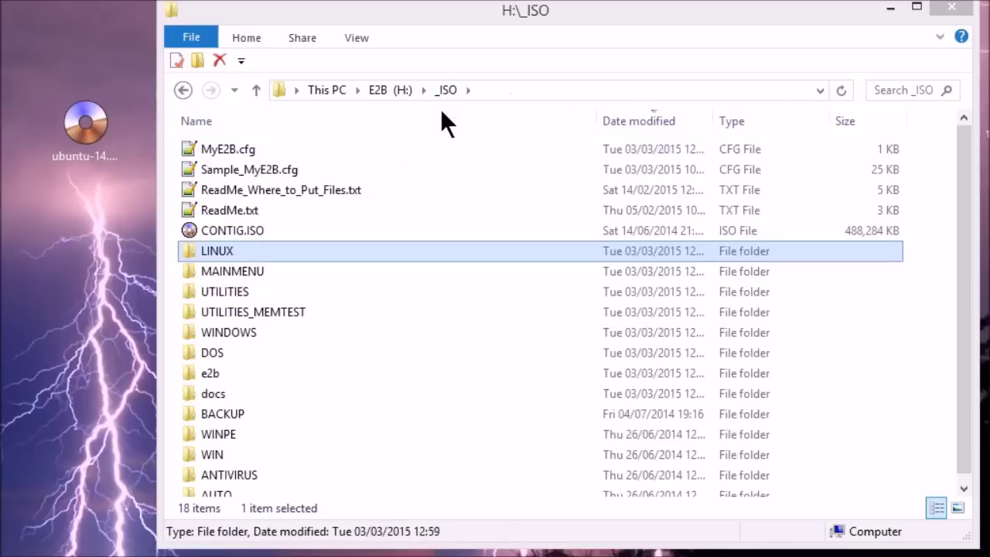
Step: Browse to _ISO\docs\Sample mnu files\Linux and sort the files by name, descending
{"action": "double_click", "coordinate": [217, 393]}
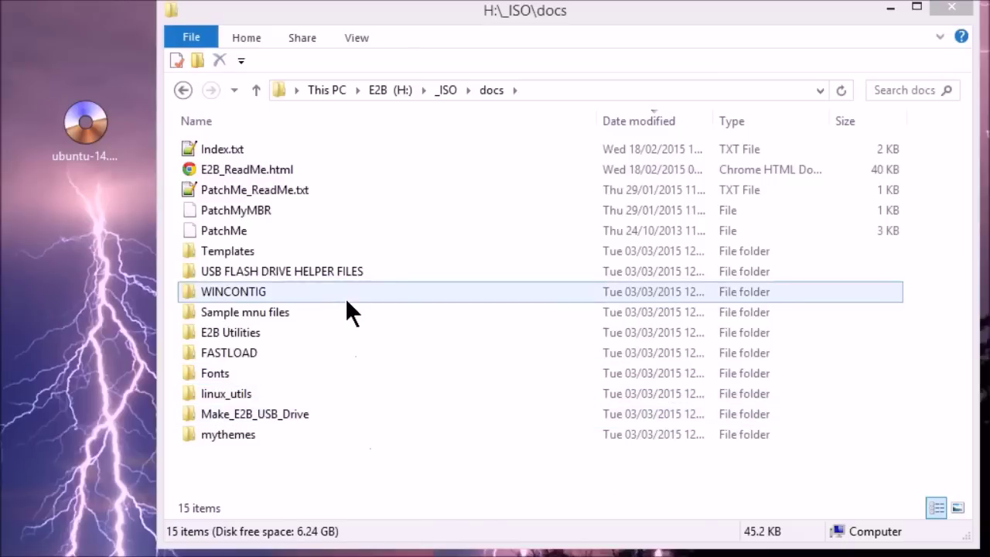
{"action": "mouse_move", "coordinate": [320, 332]}
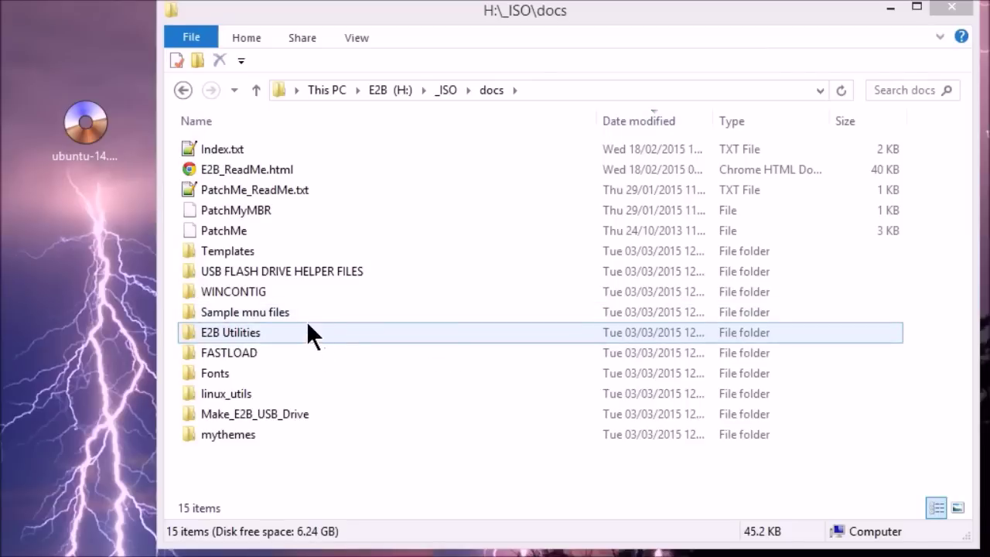
{"action": "double_click", "coordinate": [298, 309]}
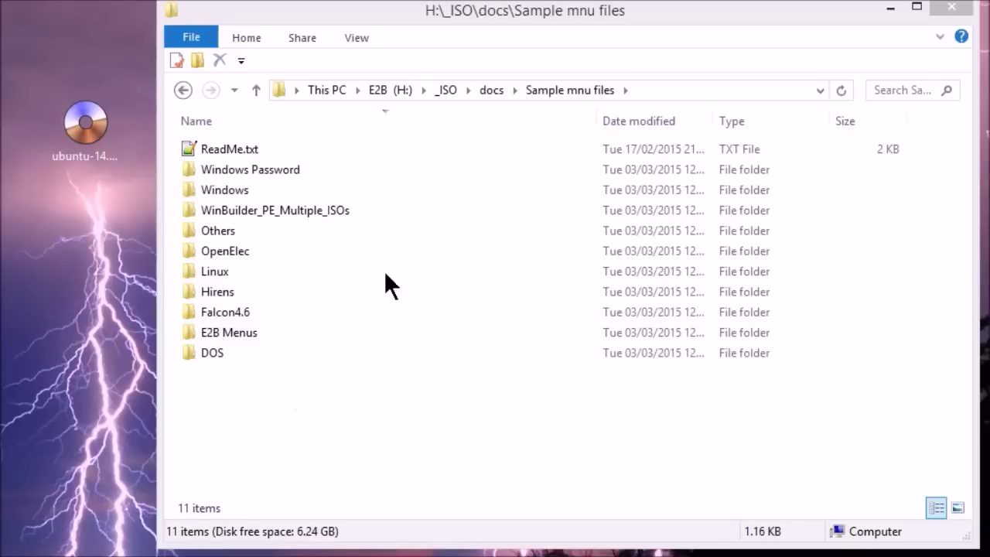
{"action": "double_click", "coordinate": [265, 272]}
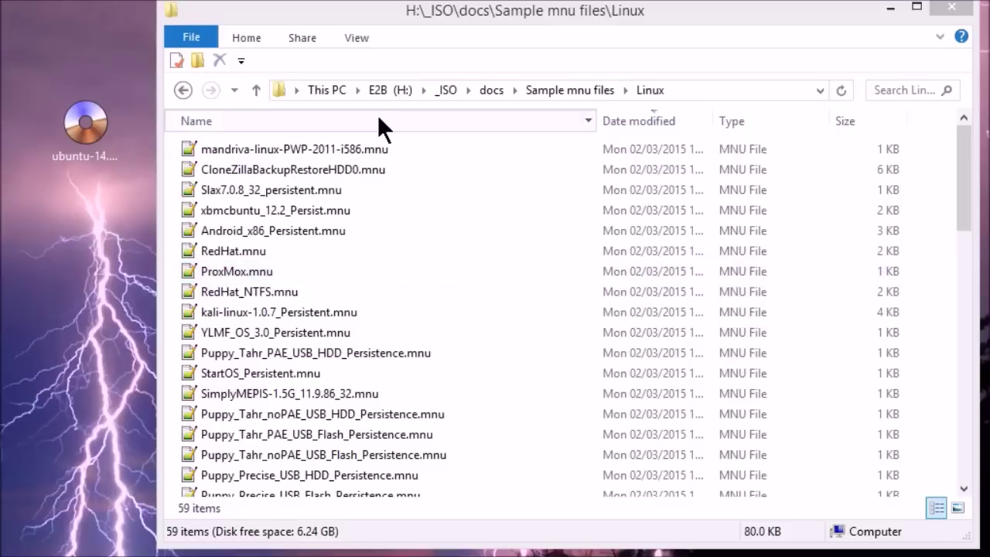
{"action": "left_click", "coordinate": [378, 118]}
{"action": "left_click", "coordinate": [402, 125]}
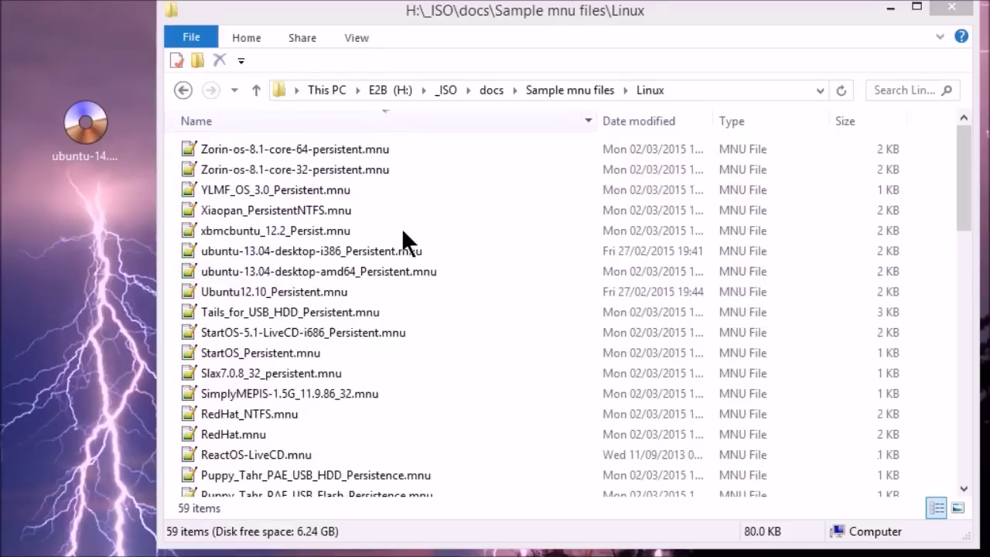
Step: Locate and select the ubuntu-13.04-desktop-amd64_Persistent.mnu sample file
{"action": "scroll", "coordinate": [395, 273], "scroll_direction": "down", "scroll_amount": 1}
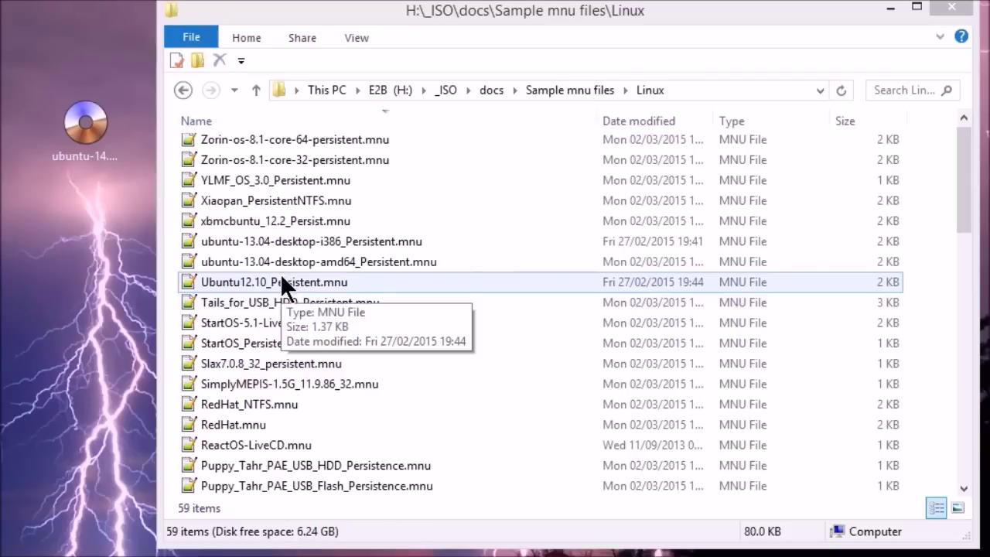
{"action": "left_click", "coordinate": [80, 136]}
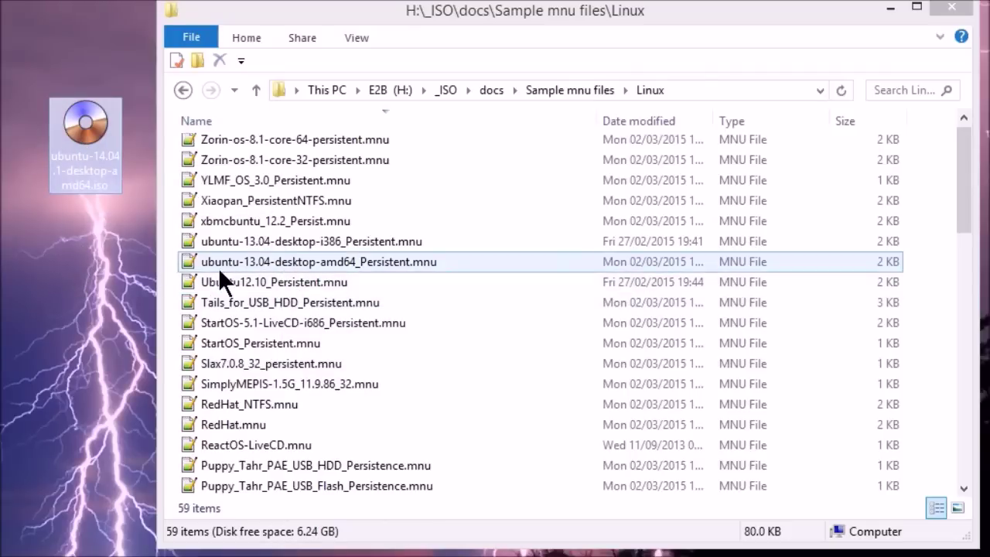
{"action": "left_click", "coordinate": [325, 261]}
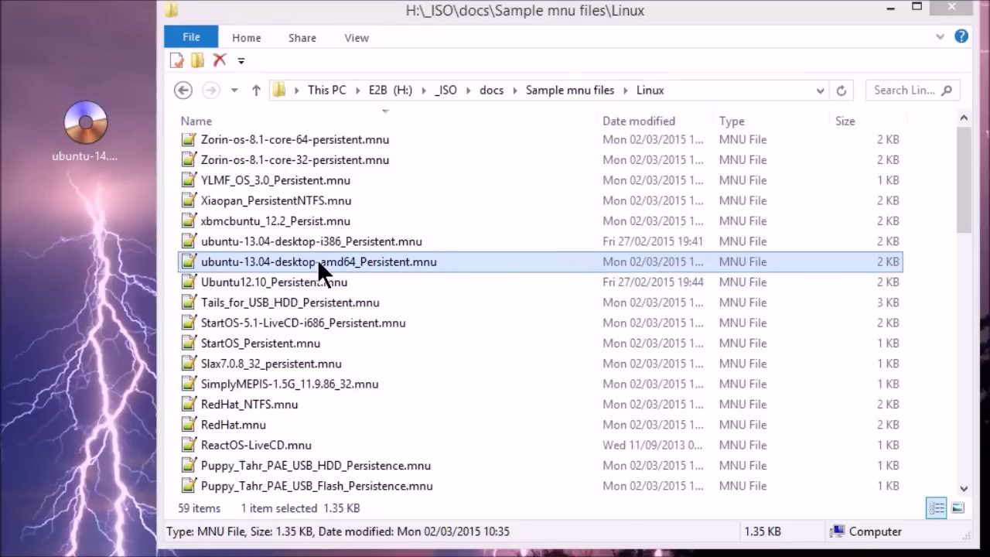
{"action": "right_click", "coordinate": [319, 261]}
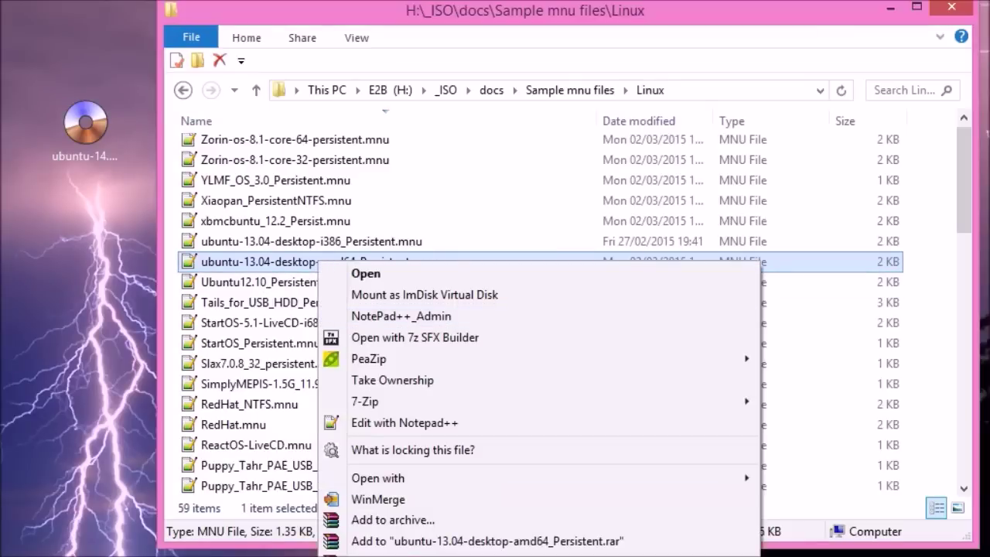
Step: Copy the 13.04 amd64 Persistent sample .mnu and paste it into _ISO\LINUX
{"action": "left_click", "coordinate": [470, 173]}
{"action": "left_click", "coordinate": [448, 90]}
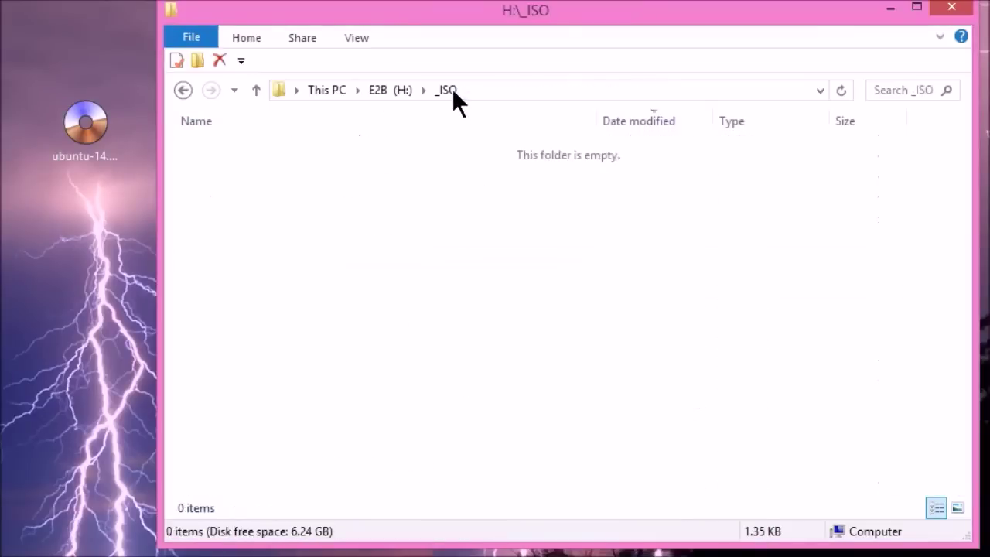
{"action": "double_click", "coordinate": [254, 248]}
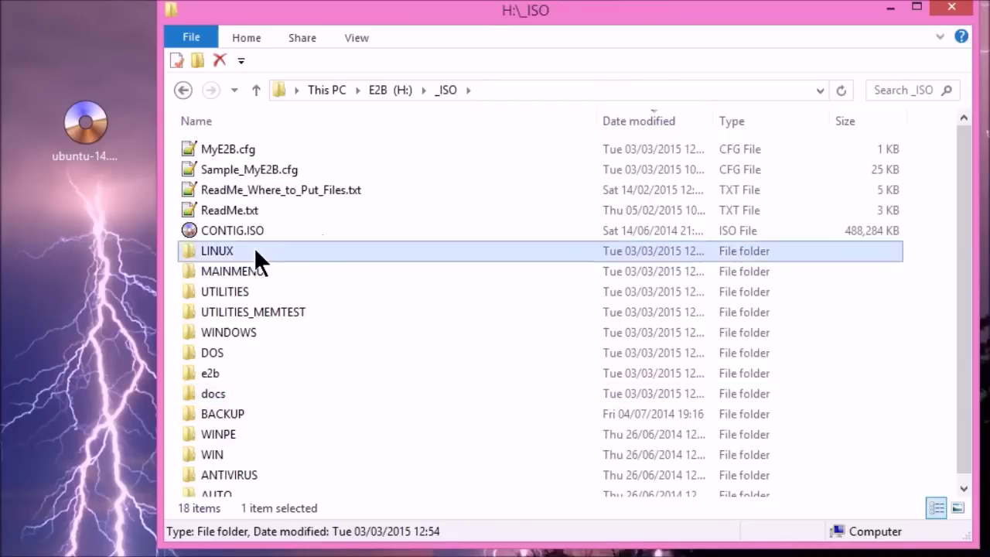
{"action": "right_click", "coordinate": [292, 240]}
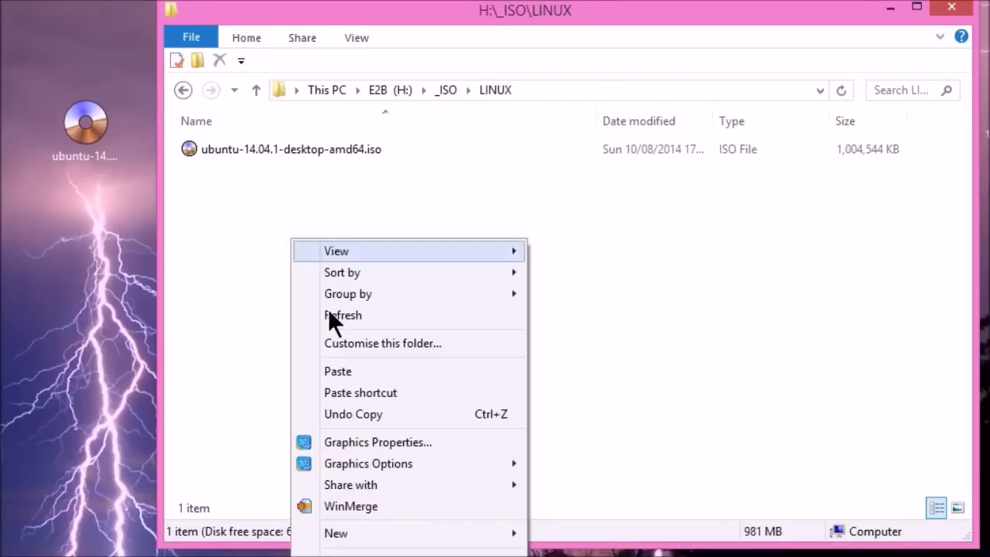
{"action": "left_click", "coordinate": [332, 371]}
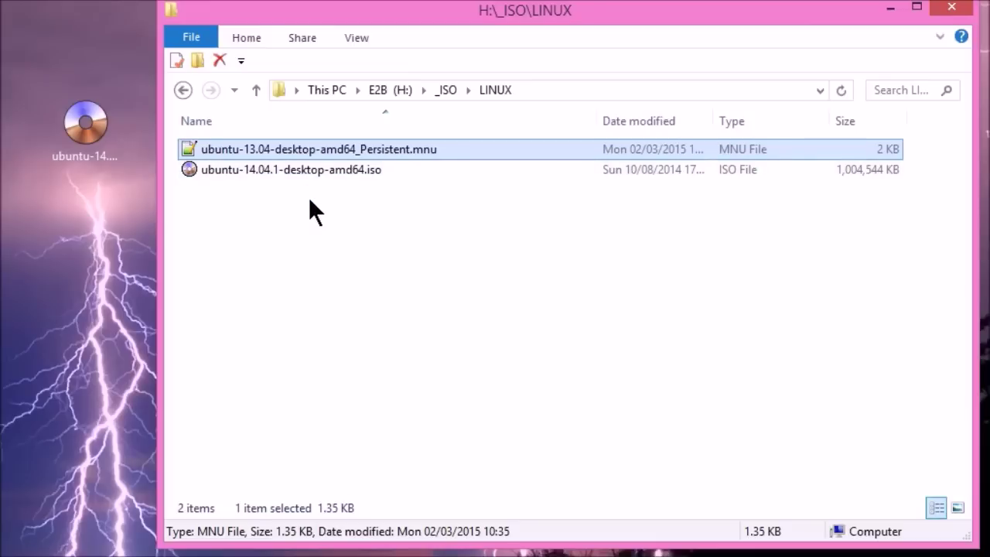
Step: Rename the copied file to ubuntu-14.04.1-desktop-amd64_Persistent.mnu and open it for editing
{"action": "left_click", "coordinate": [355, 149]}
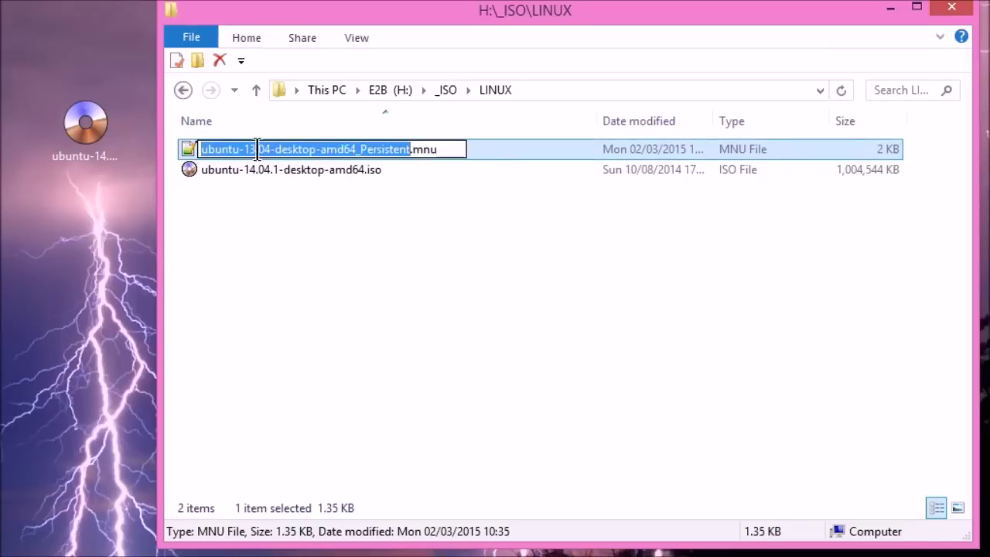
{"action": "left_click", "coordinate": [257, 149]}
{"action": "key", "text": "BackSpace"}
{"action": "type", "text": "4."}
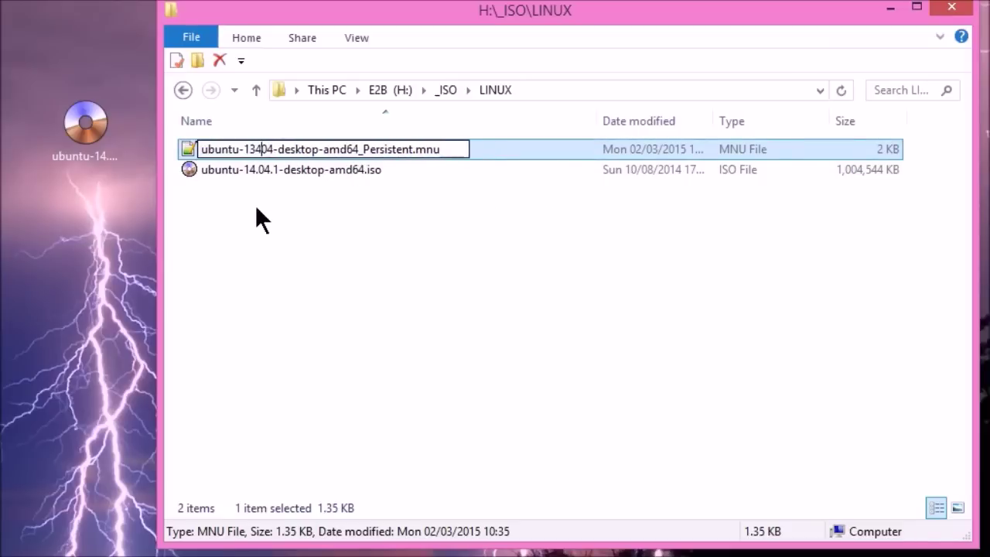
{"action": "key", "text": "Right"}
{"action": "key", "text": "Right"}
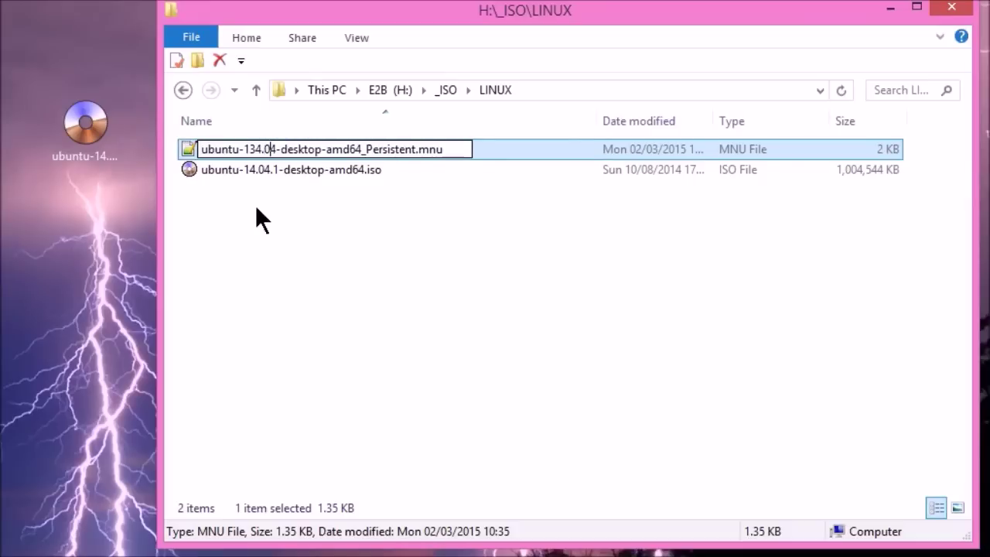
{"action": "type", "text": ".1"}
{"action": "key", "text": "Left"}
{"action": "key", "text": "Left"}
{"action": "key", "text": "Left"}
{"action": "key", "text": "Left"}
{"action": "key", "text": "Left"}
{"action": "key", "text": "Left"}
{"action": "key", "text": "BackSpace"}
{"action": "key", "text": "Return"}
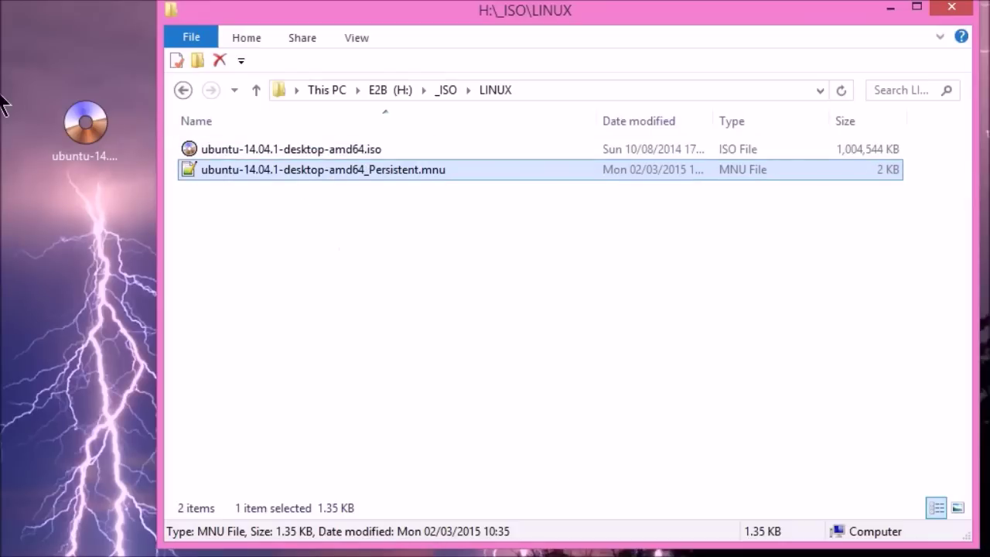
{"action": "right_click", "coordinate": [288, 172]}
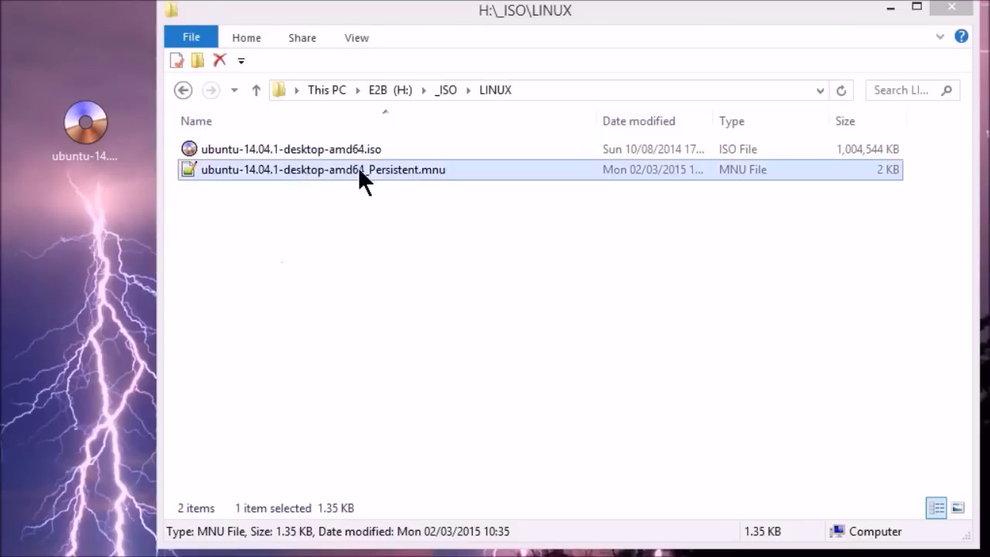
Step: Copy the ISO file name ubuntu-14.04.1-desktop-amd64.iso
{"action": "left_click", "coordinate": [356, 152]}
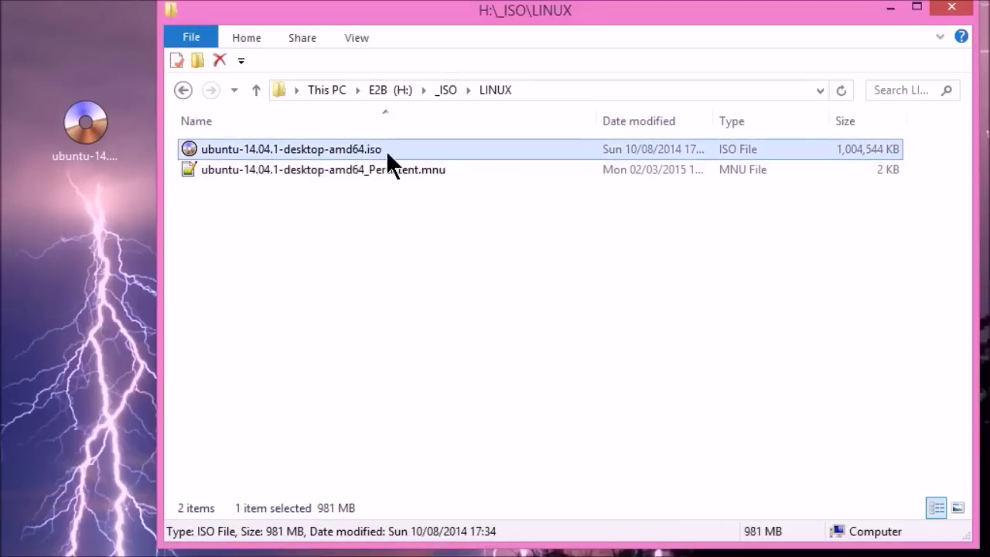
{"action": "left_click", "coordinate": [387, 149]}
{"action": "left_click_drag", "start_coordinate": [387, 147], "coordinate": [184, 147]}
{"action": "key", "text": "ctrl+c"}
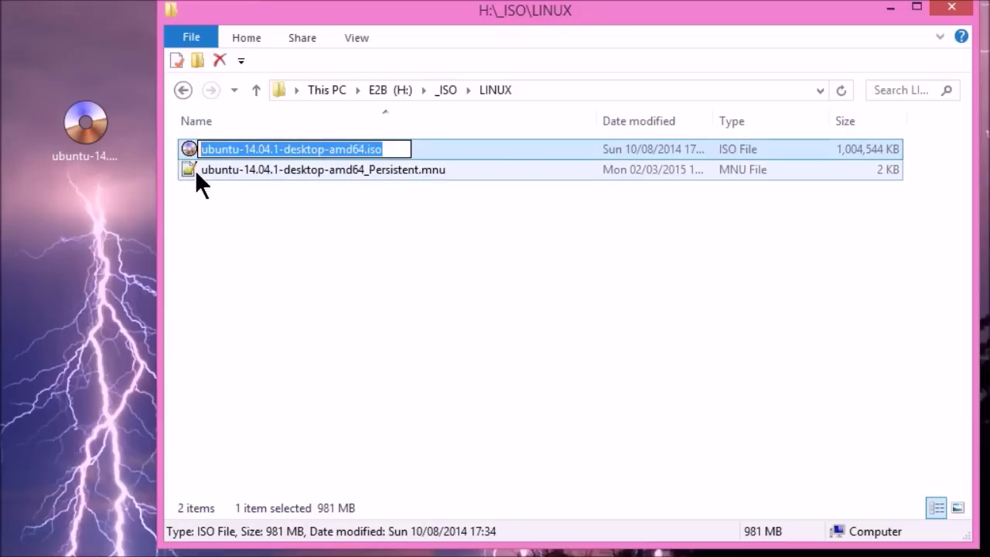
{"action": "left_click", "coordinate": [225, 224]}
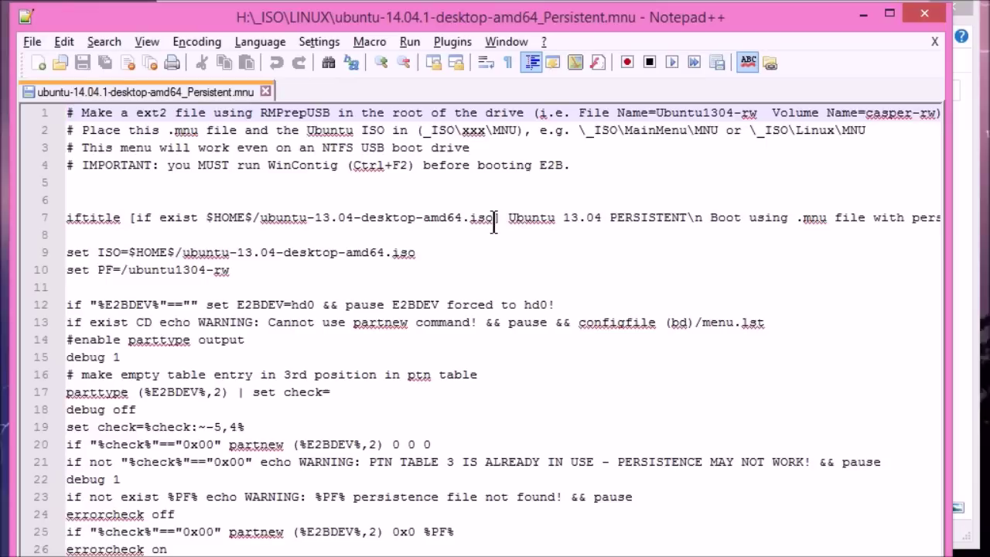
Step: Replace ubuntu-13.04-desktop-amd64.iso with the 14.04.1 ISO name on lines 7 and 9
{"action": "left_click", "coordinate": [495, 218]}
{"action": "left_click", "coordinate": [262, 217], "text": "shift"}
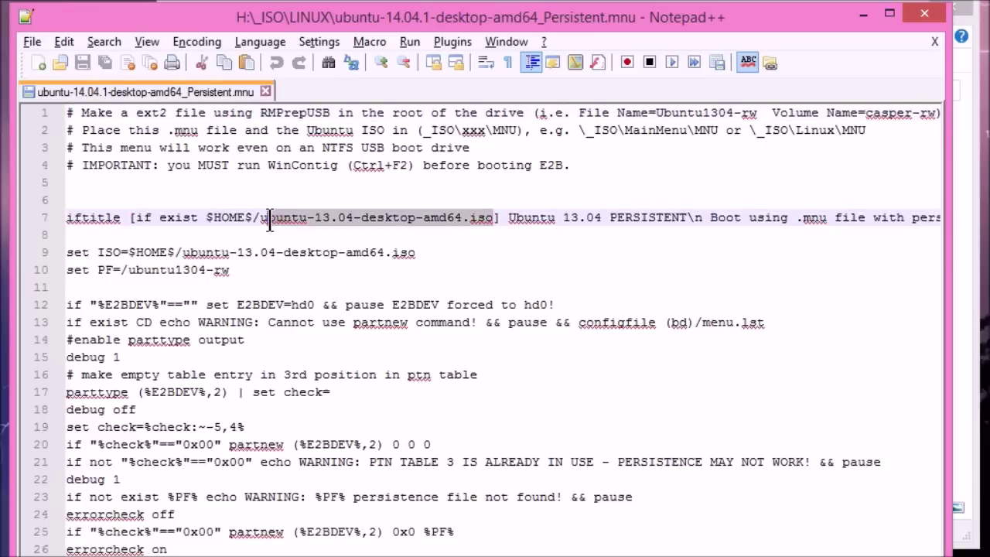
{"action": "key", "text": "ctrl+v"}
{"action": "left_click_drag", "start_coordinate": [415, 252], "coordinate": [184, 252]}
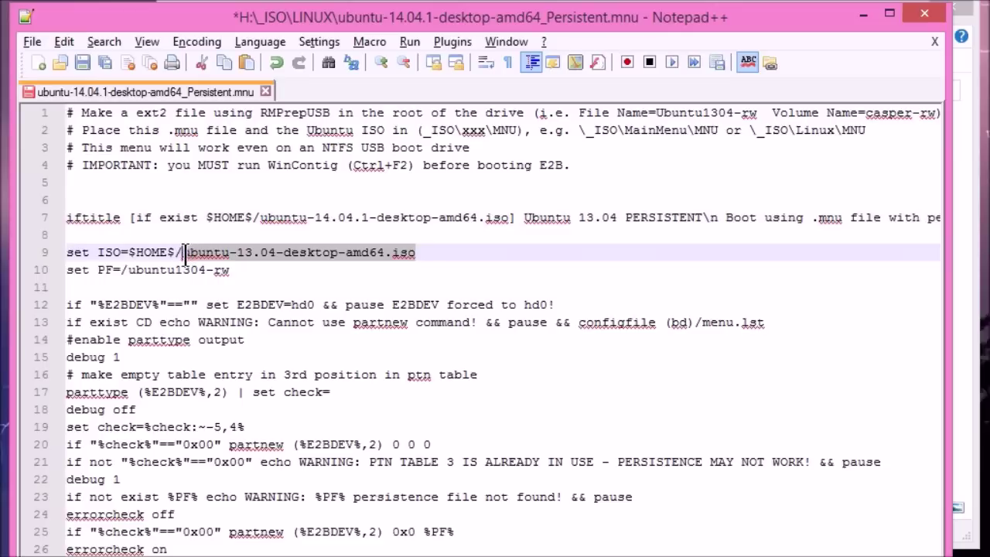
{"action": "key", "text": "ctrl+v"}
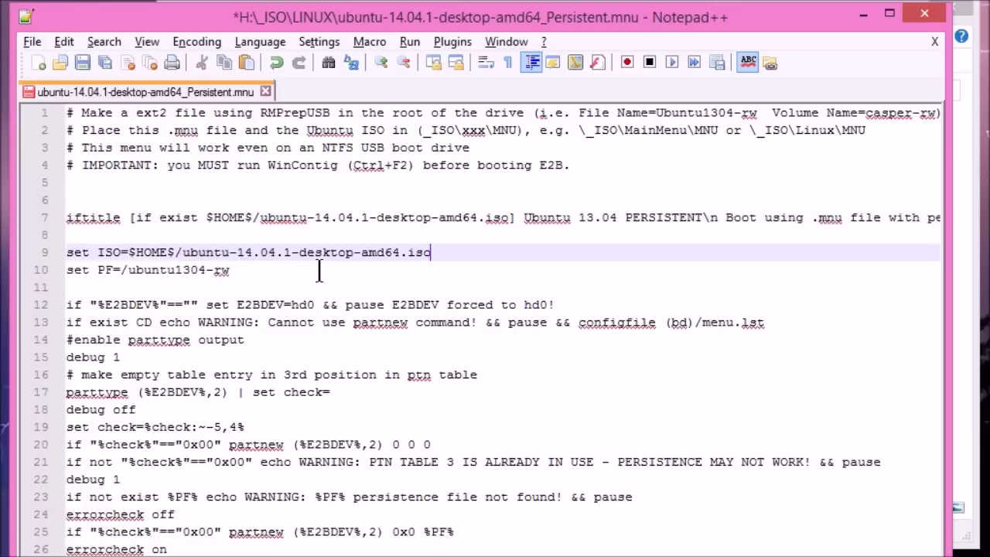
{"action": "left_click", "coordinate": [308, 269]}
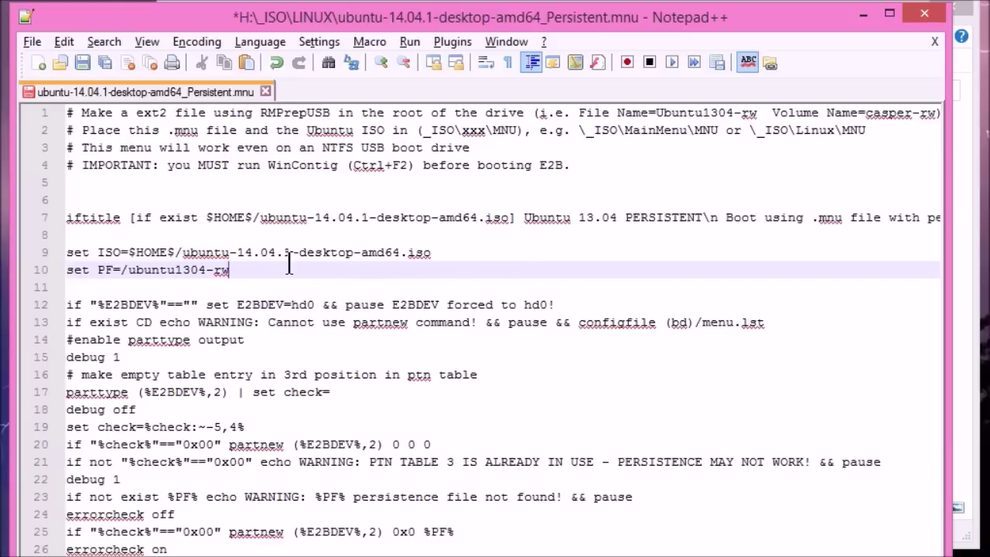
{"action": "left_click", "coordinate": [258, 217]}
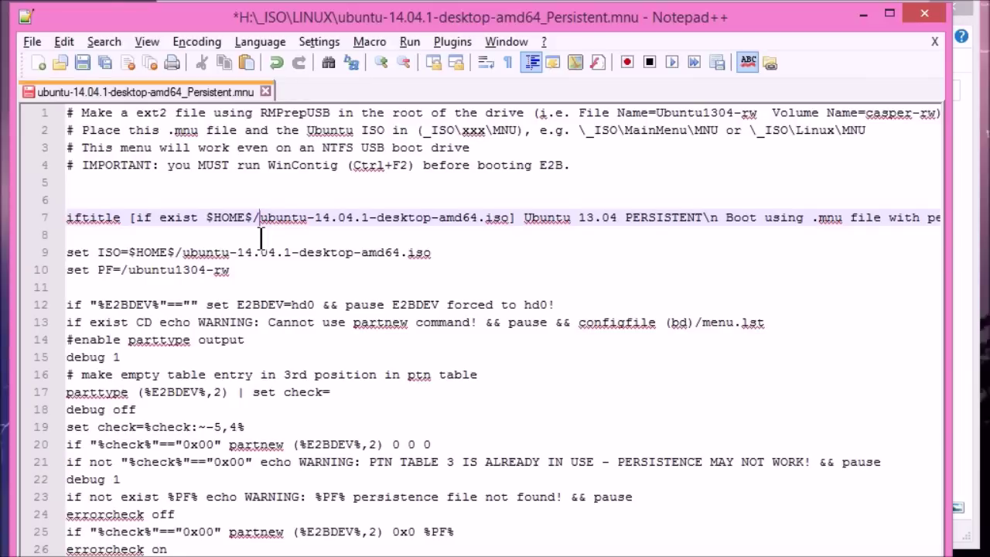
Step: Change the line 10 persistence file from ubuntu1304-rw to ubuntu14041-rw and copy the new name
{"action": "left_click", "coordinate": [233, 275]}
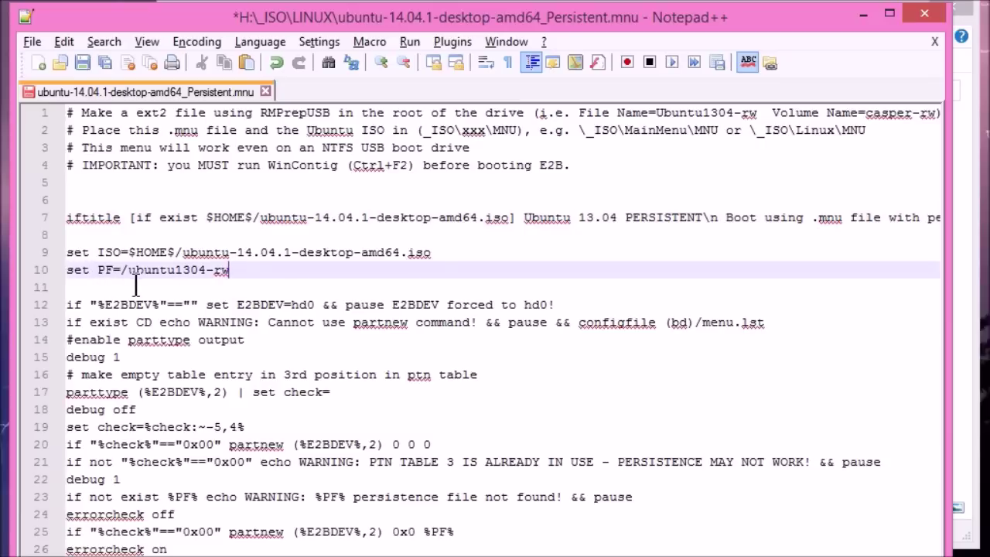
{"action": "left_click", "coordinate": [190, 269]}
{"action": "key", "text": "BackSpace"}
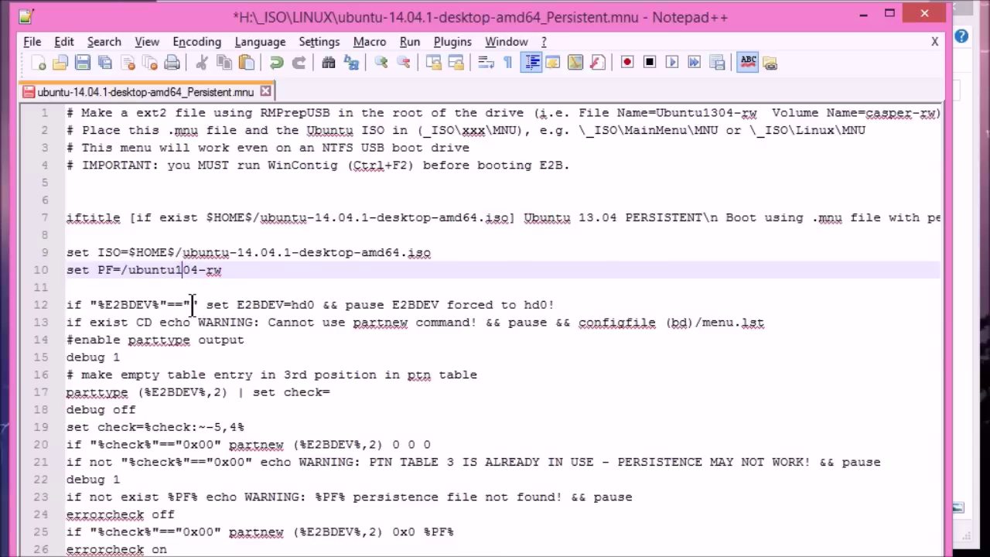
{"action": "type", "text": "4"}
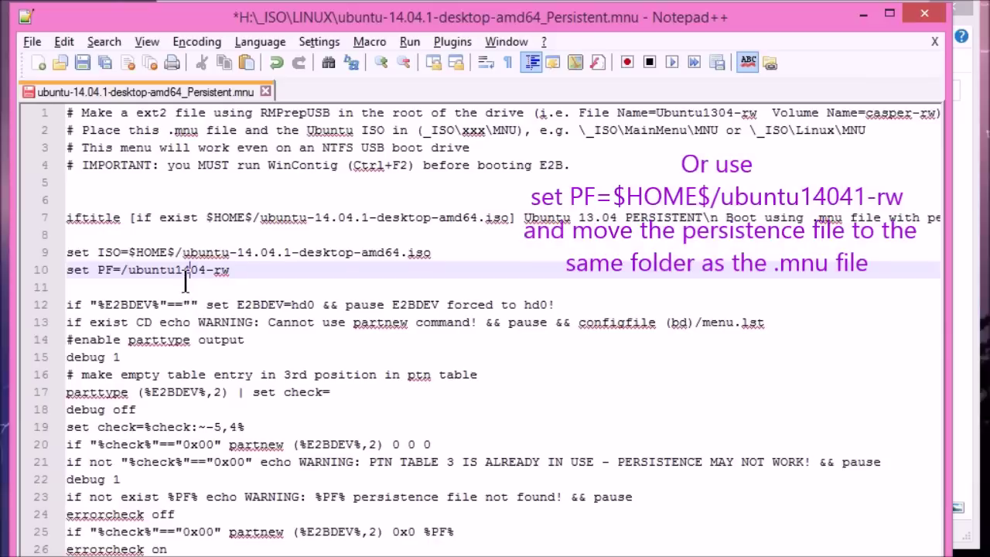
{"action": "left_click", "coordinate": [209, 269]}
{"action": "type", "text": "1"}
{"action": "left_click", "coordinate": [246, 272]}
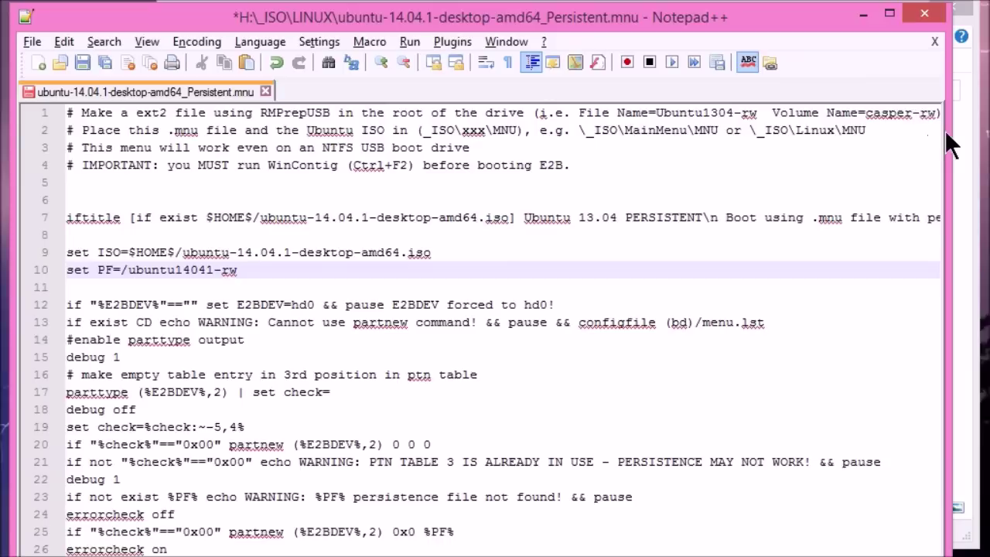
{"action": "left_click_drag", "start_coordinate": [947, 135], "coordinate": [975, 136]}
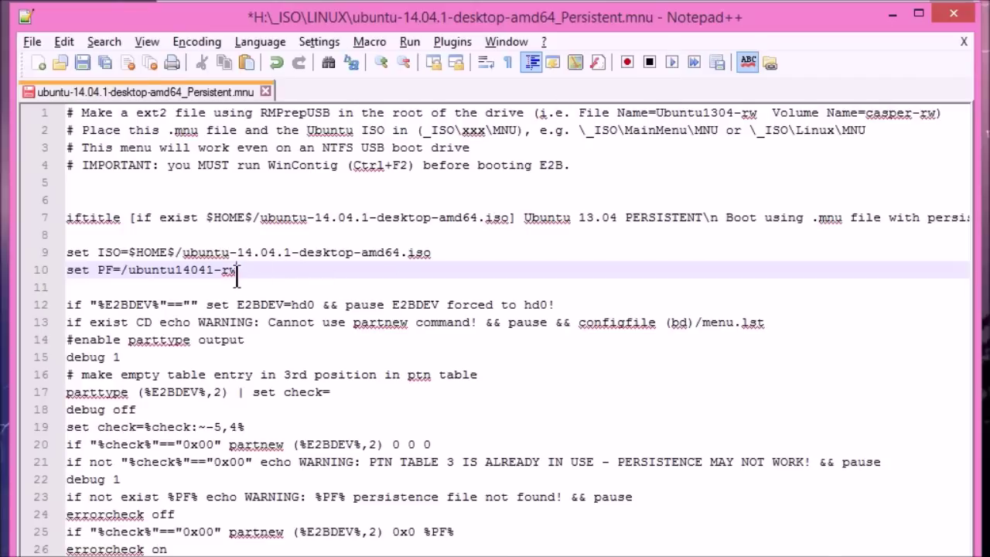
{"action": "left_click_drag", "start_coordinate": [237, 270], "coordinate": [130, 272]}
{"action": "key", "text": "ctrl+c"}
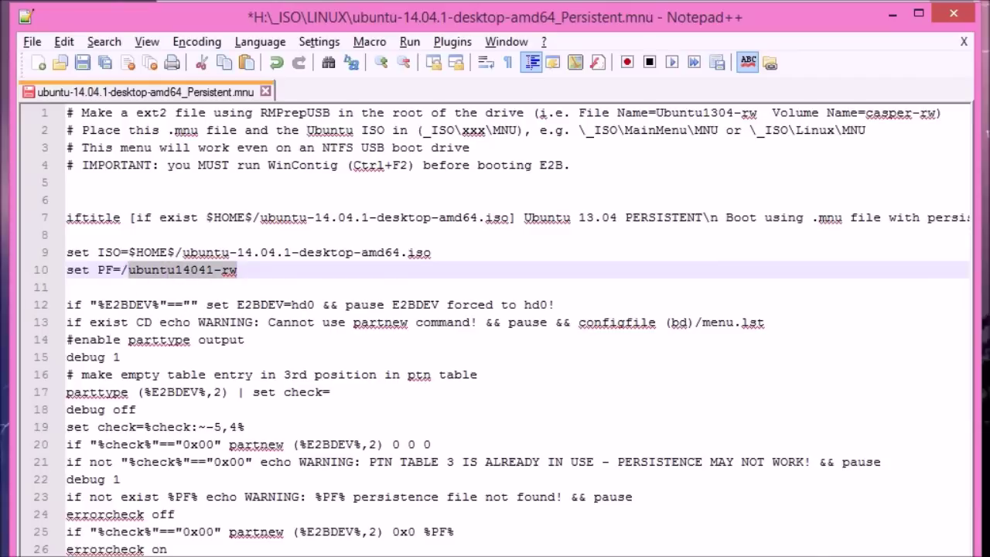
Step: In RMPrepUSB, specify a 200 MB ext2 file ubuntu14041-rw labelled casper-rw on H:
{"action": "key", "text": "alt+Tab"}
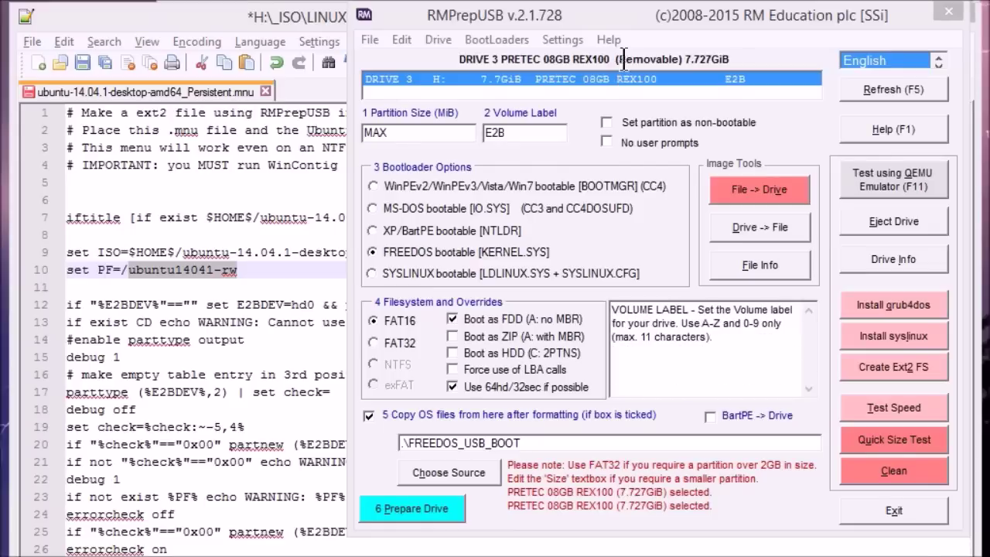
{"action": "left_click", "coordinate": [630, 23]}
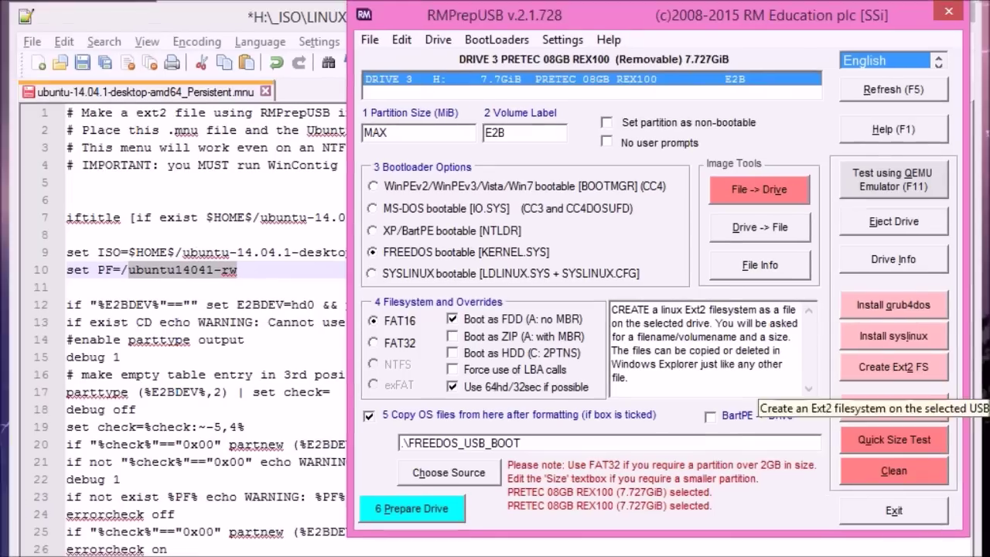
{"action": "left_click", "coordinate": [837, 381]}
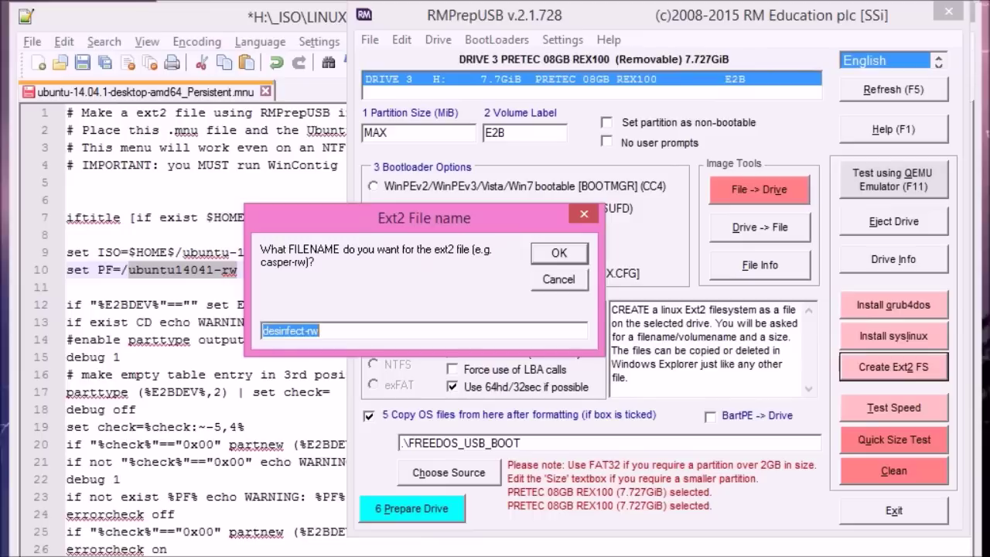
{"action": "key", "text": "ctrl+v"}
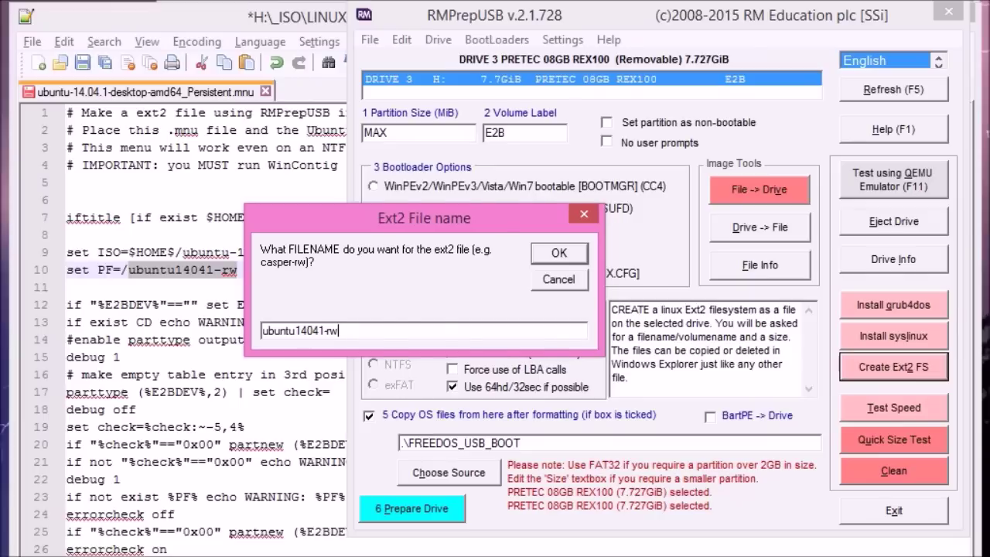
{"action": "key", "text": "Return"}
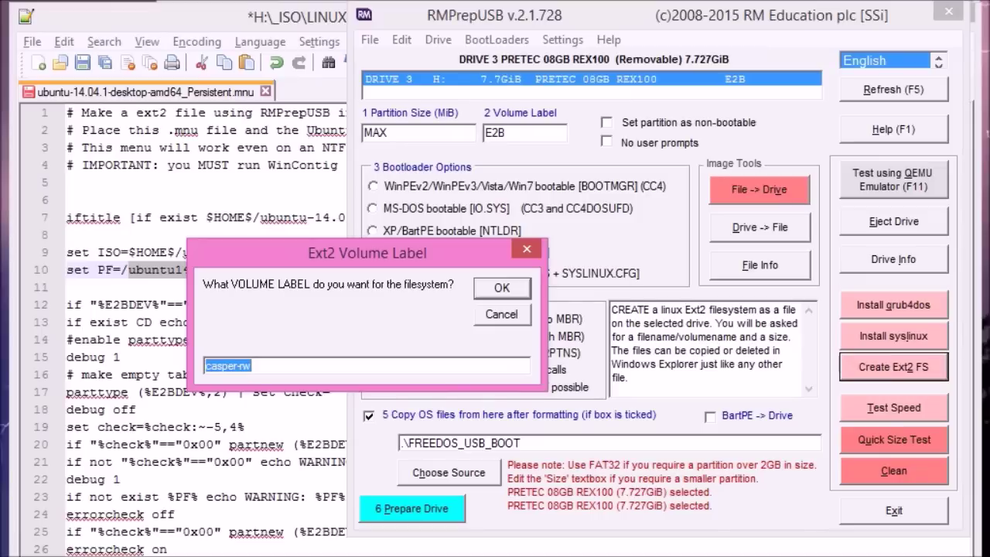
{"action": "left_click", "coordinate": [252, 366]}
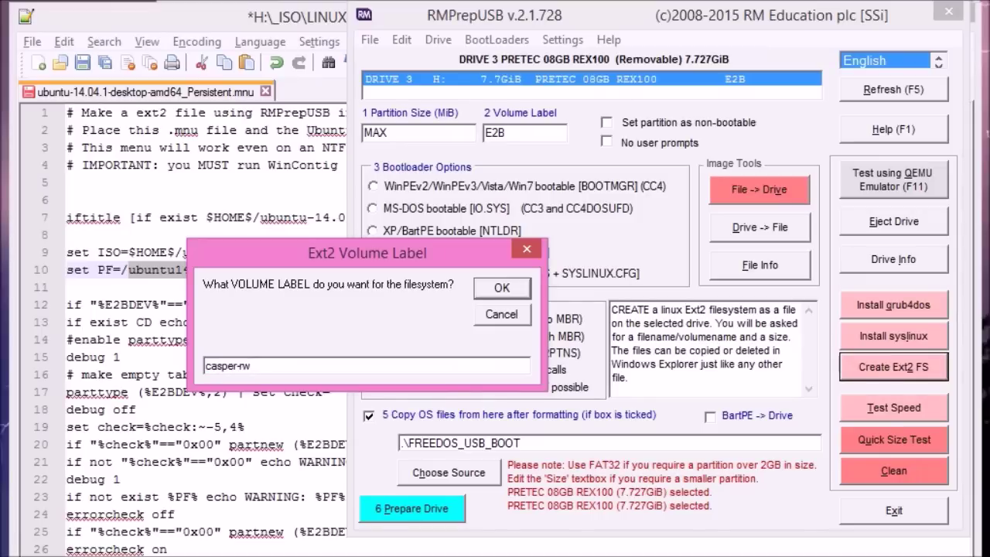
{"action": "key", "text": "Return"}
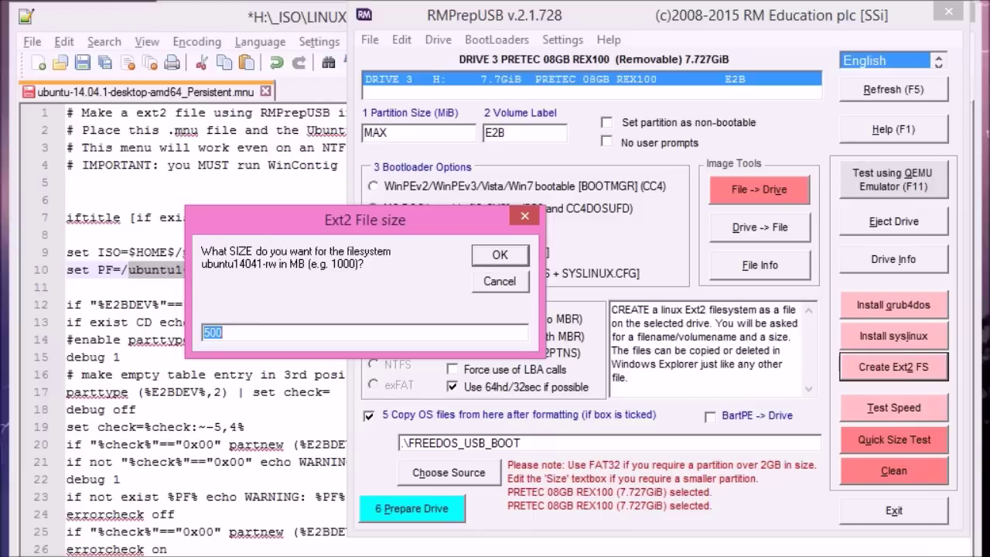
{"action": "type", "text": "200"}
{"action": "key", "text": "Return"}
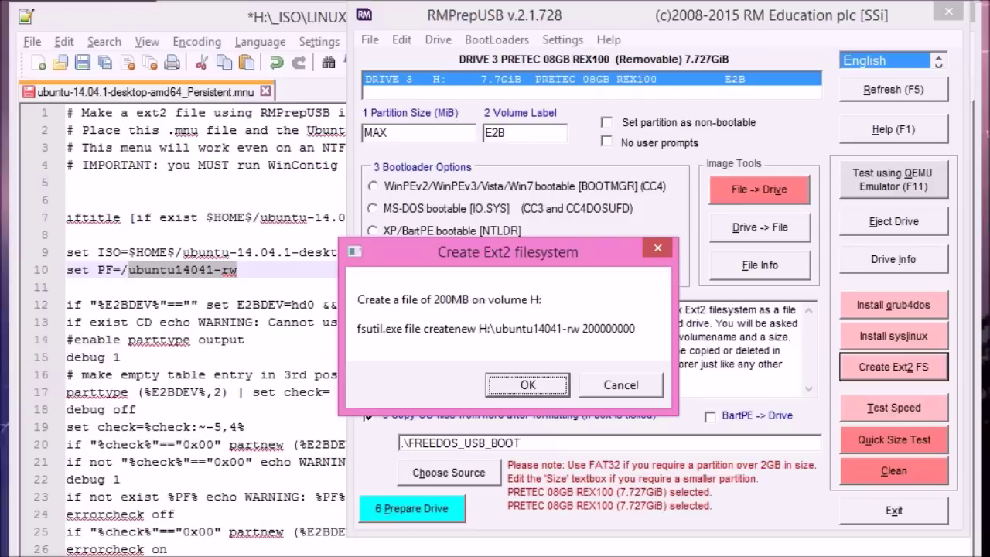
Step: Confirm creating and converting ubuntu14041-rw to ext2, then dismiss the success message
{"action": "key", "text": "Return"}
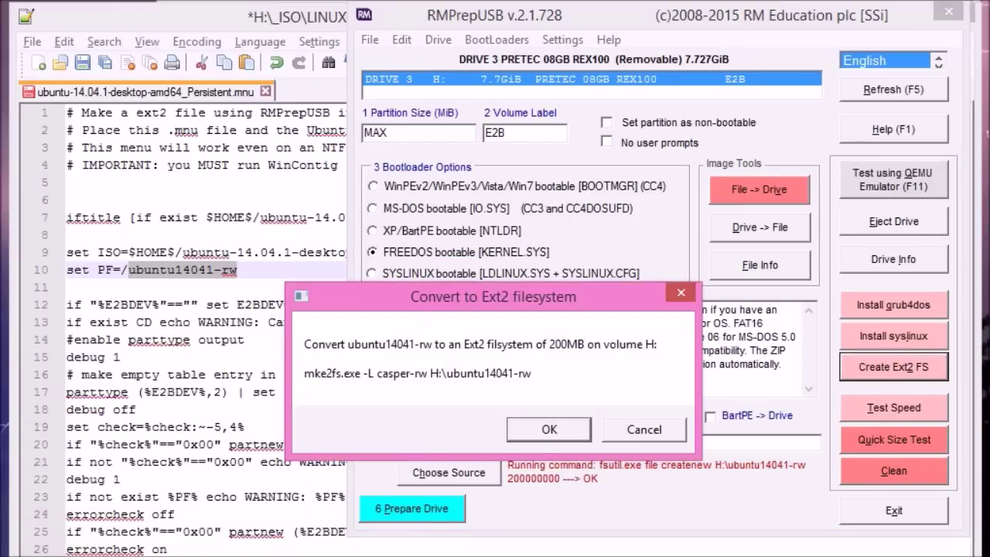
{"action": "key", "text": "Return"}
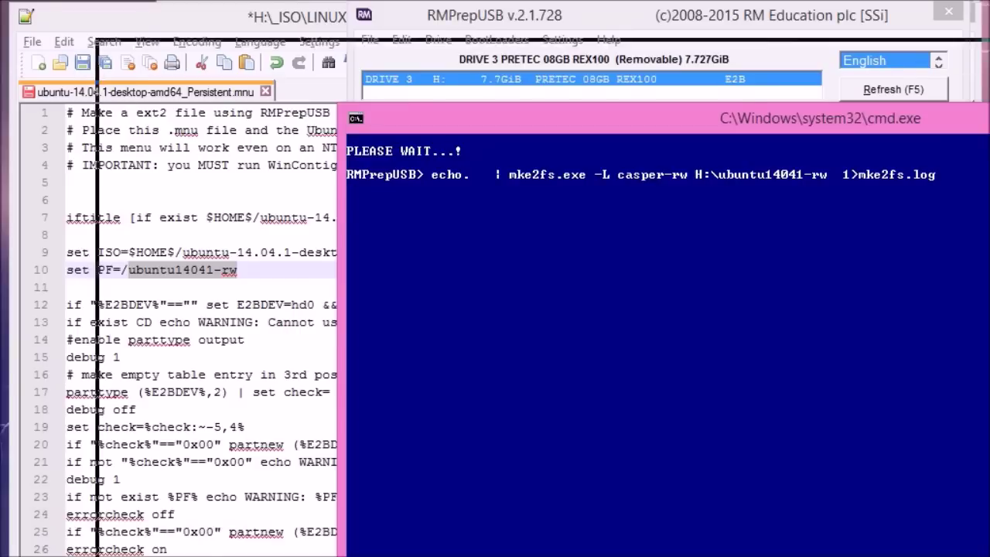
{"action": "key", "text": "Return"}
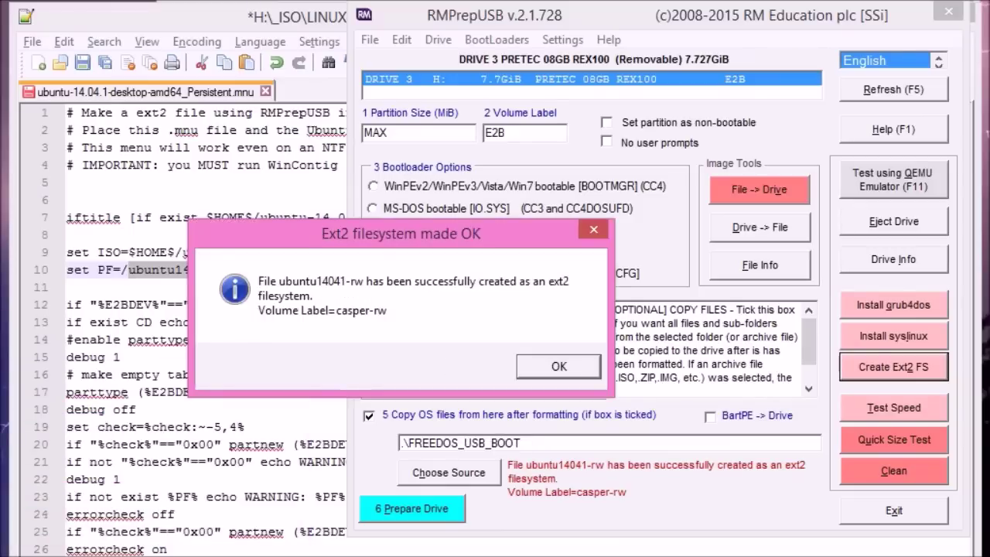
{"action": "key", "text": "Return"}
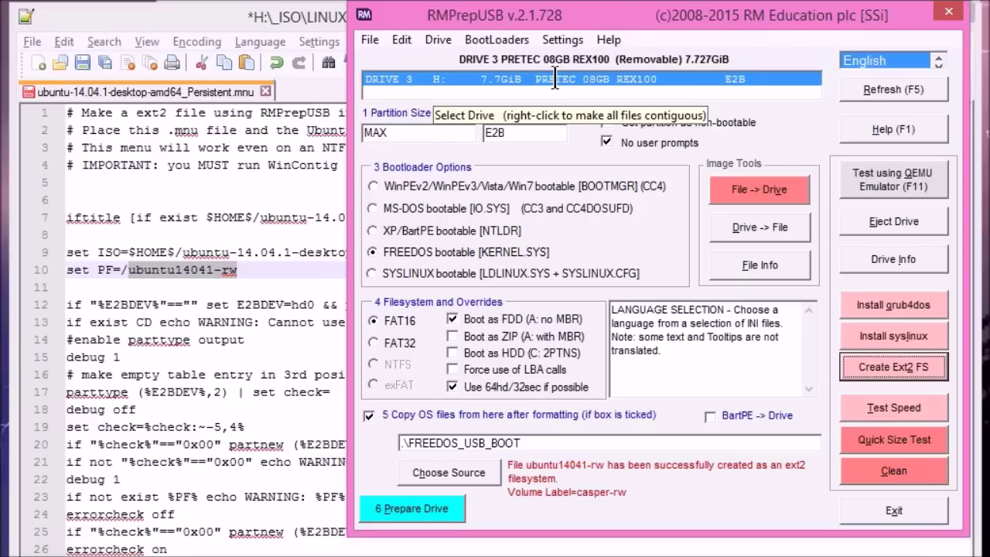
Step: Run MAKE_THIS_DRIVE_CONTIGUOUS.cmd on drive H:, then browse into _ISO\LINUX
{"action": "double_click", "coordinate": [554, 78]}
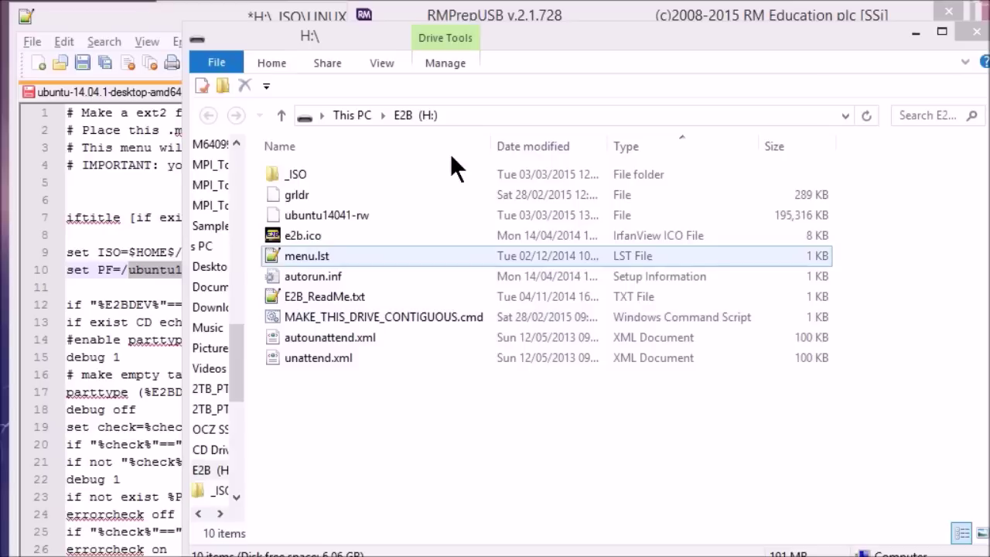
{"action": "double_click", "coordinate": [398, 314]}
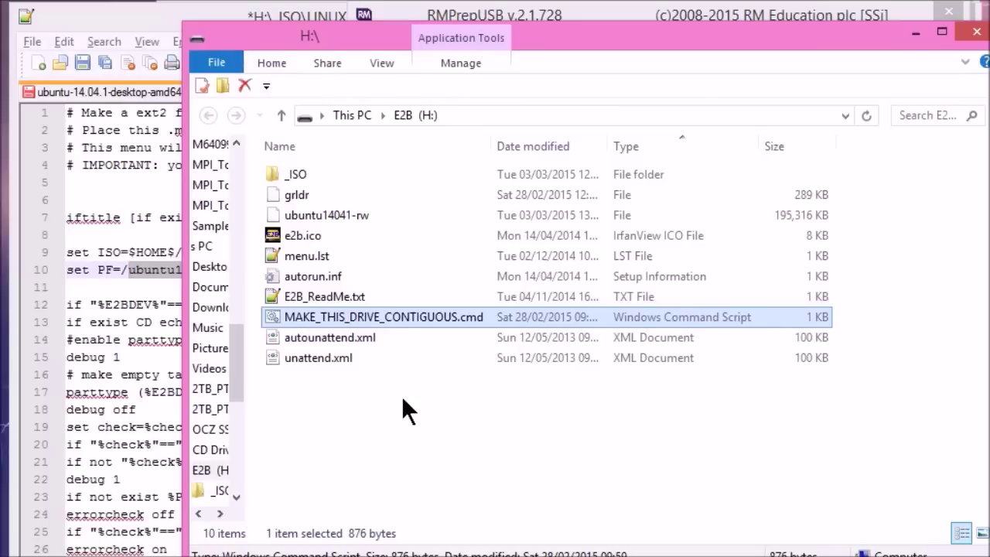
{"action": "double_click", "coordinate": [300, 174]}
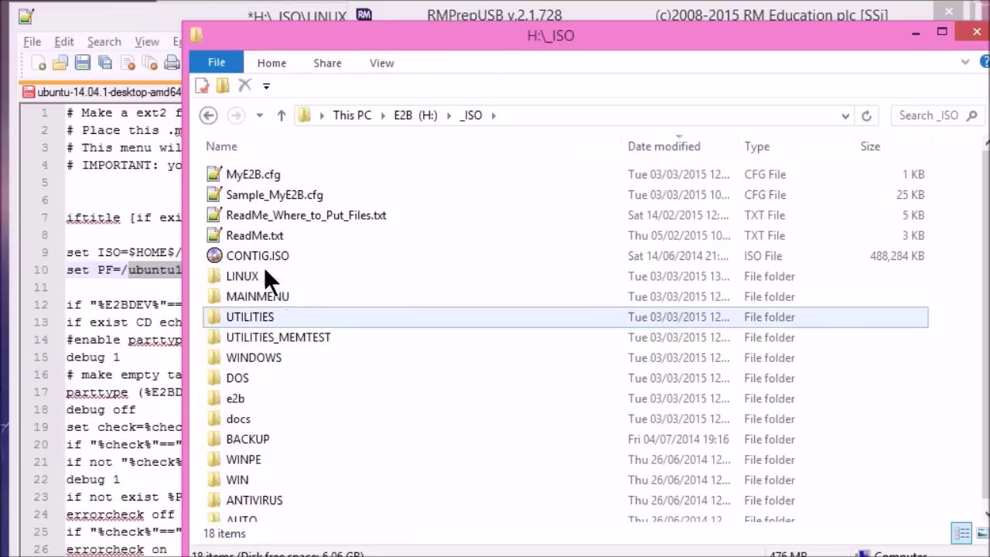
{"action": "double_click", "coordinate": [263, 276]}
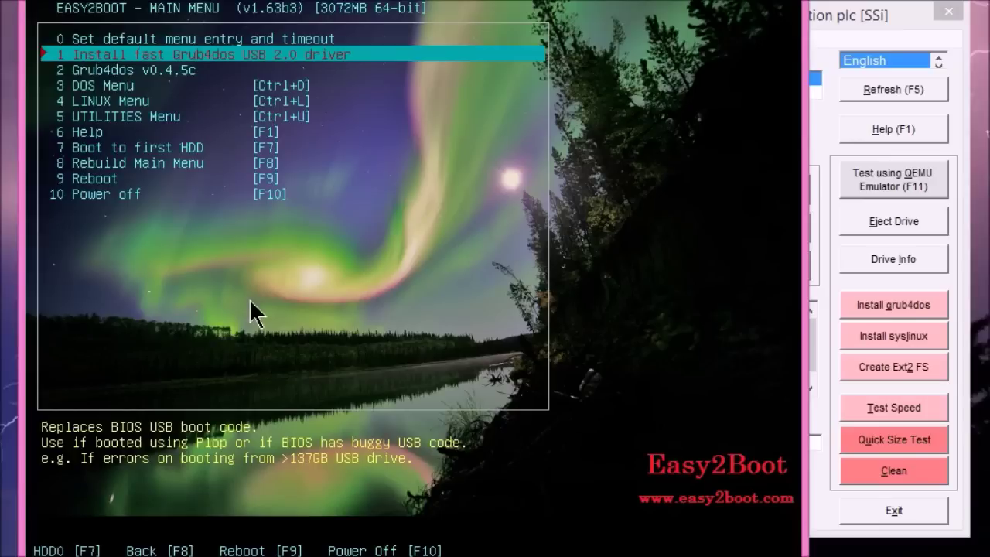
Step: Open the Easy2Boot Linux Menu with Ctrl+L and boot the Ubuntu 13.04 PERSISTENT entry
{"action": "key", "text": "ctrl+l"}
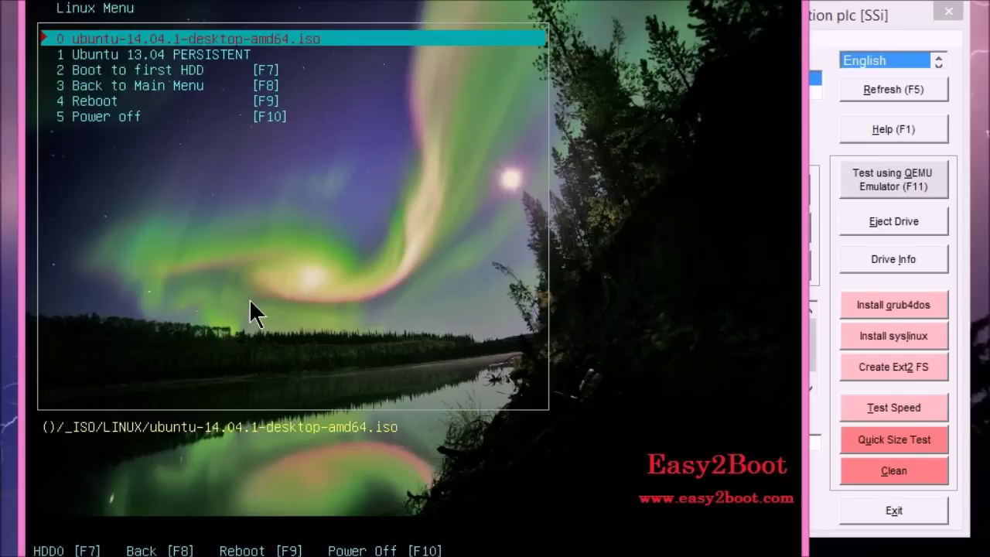
{"action": "key", "text": "Down"}
{"action": "key", "text": "Down"}
{"action": "key", "text": "Up"}
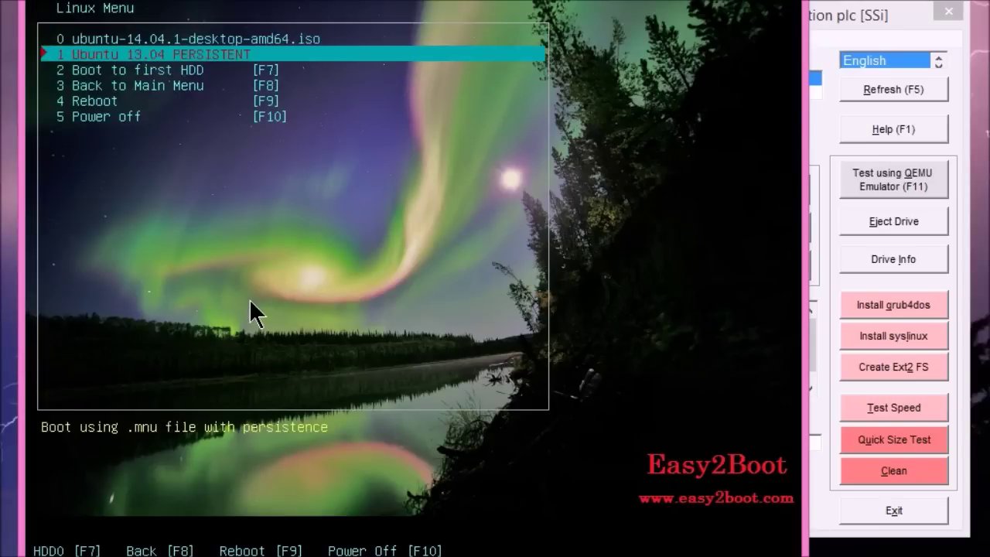
{"action": "key", "text": "Up"}
{"action": "key", "text": "Down"}
{"action": "key", "text": "Up"}
{"action": "key", "text": "Down"}
{"action": "key", "text": "Up"}
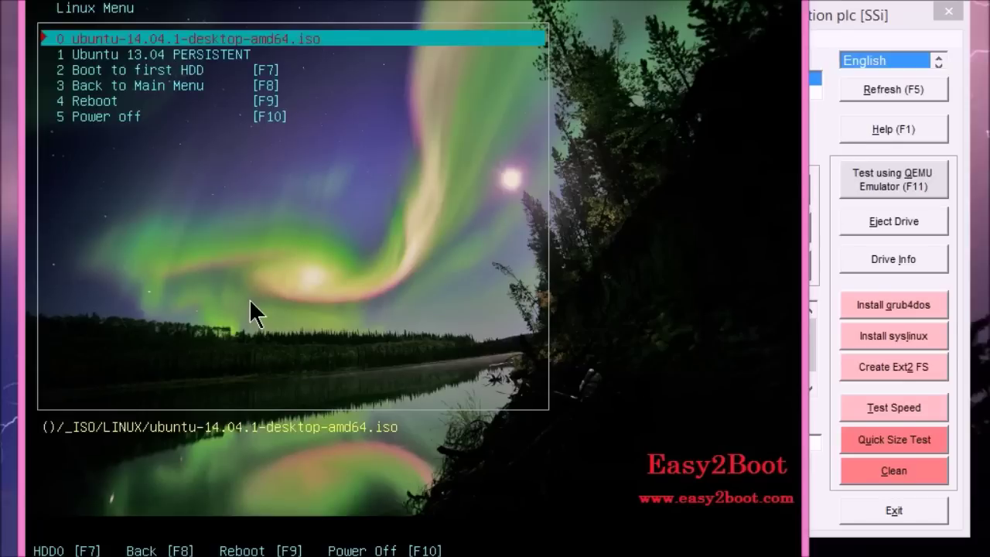
{"action": "key", "text": "Down"}
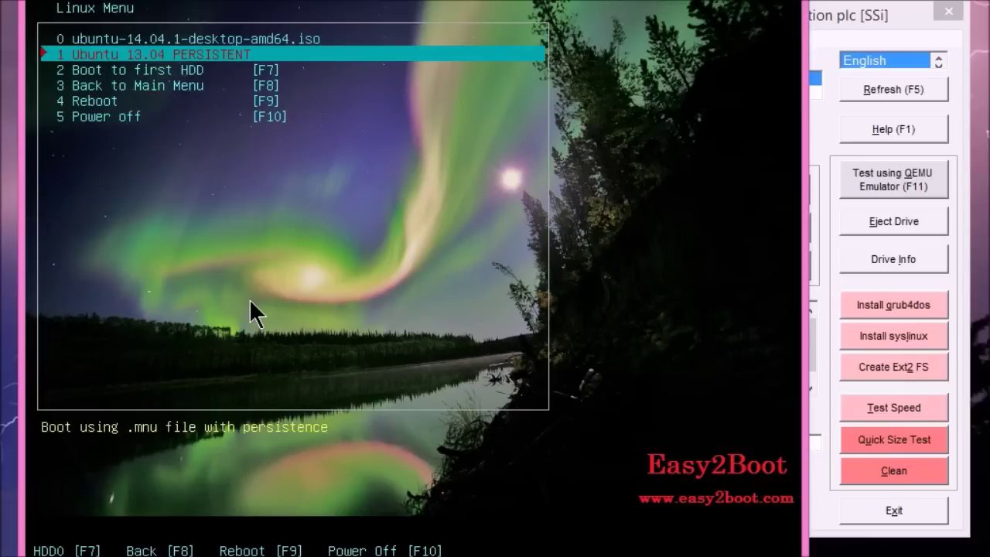
{"action": "key", "text": "Return"}
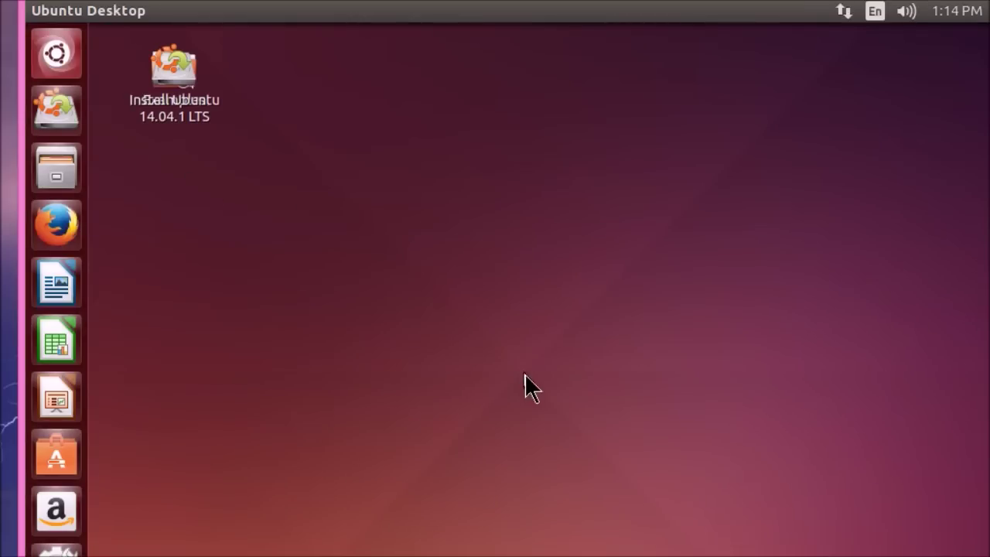
Step: Create a new empty document on the Ubuntu desktop and give it a name
{"action": "right_click", "coordinate": [473, 218]}
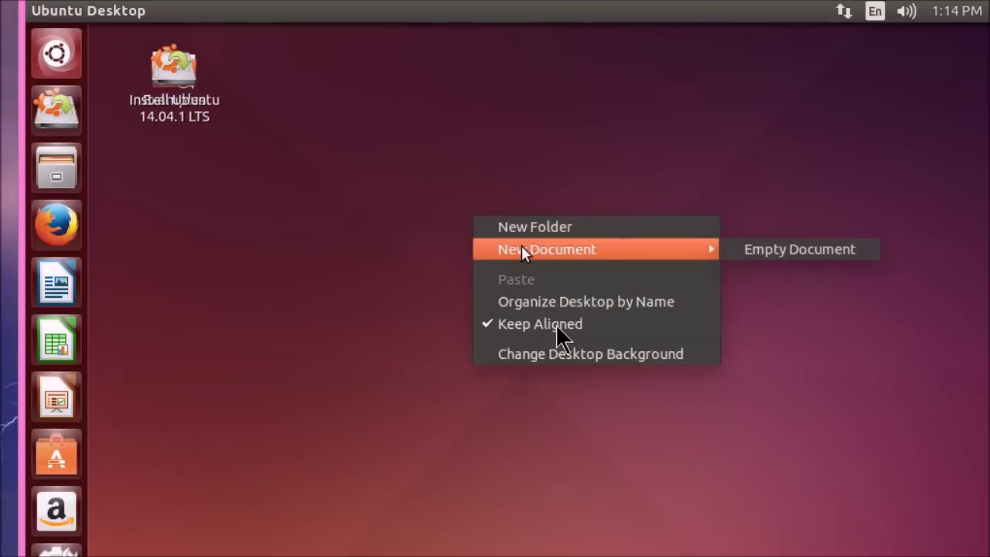
{"action": "mouse_move", "coordinate": [599, 249]}
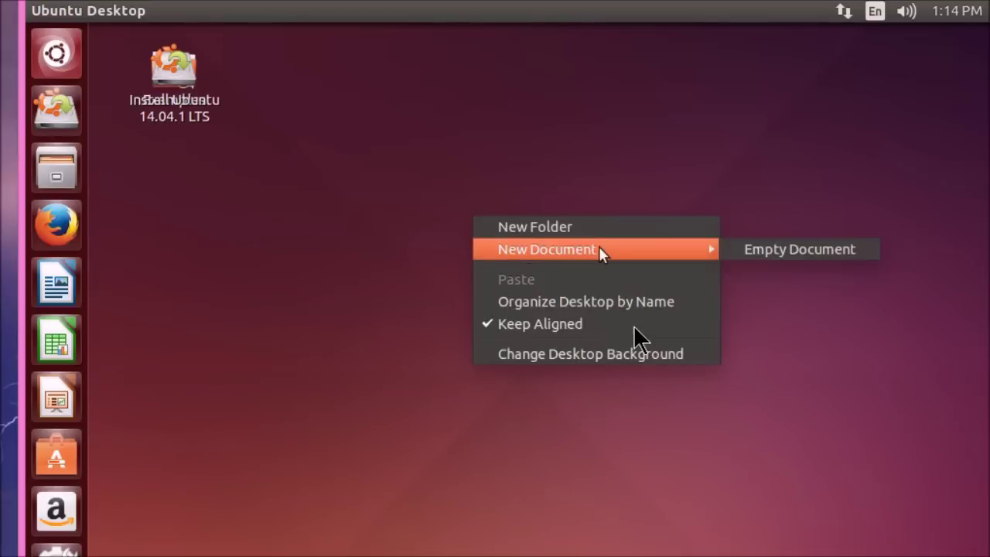
{"action": "left_click", "coordinate": [784, 256]}
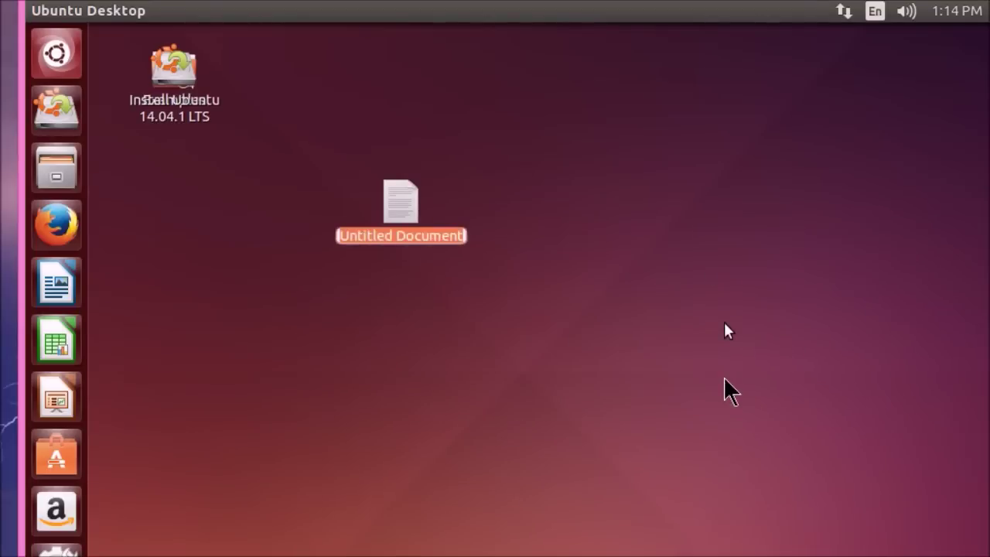
{"action": "type", "text": "STEVE"}
{"action": "key", "text": "Return"}
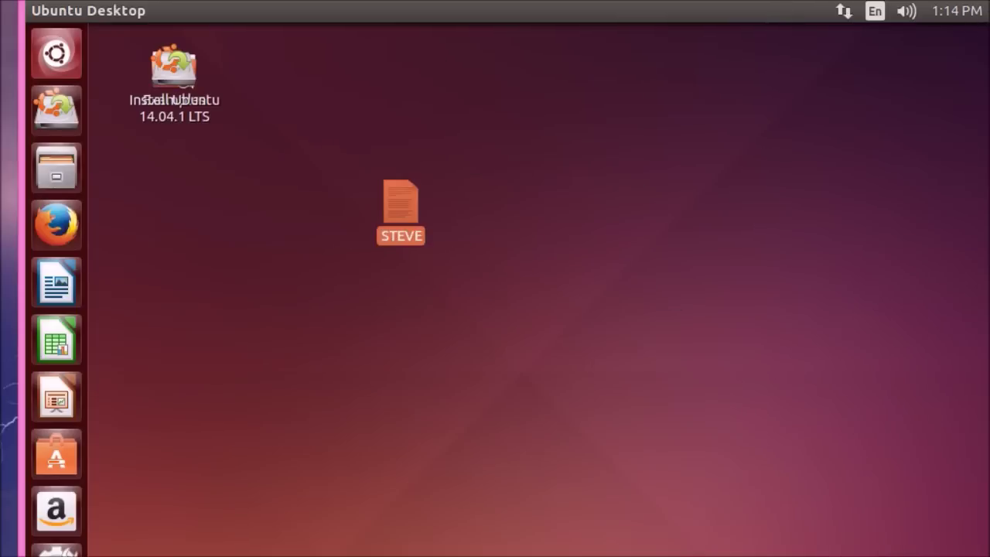
Step: Restart the Ubuntu live session from the gear menu's Shut Down dialog
{"action": "left_click", "coordinate": [988, 11]}
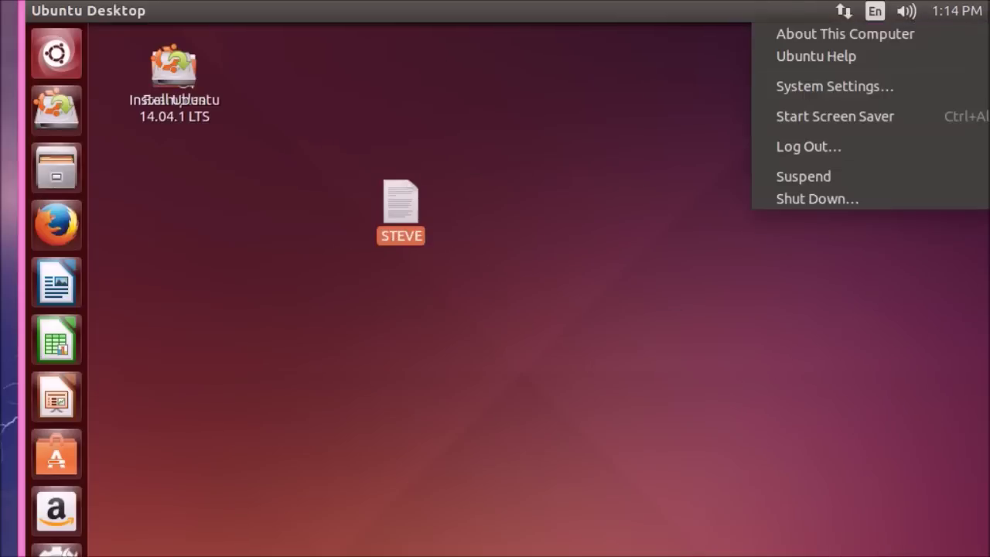
{"action": "left_click", "coordinate": [773, 202]}
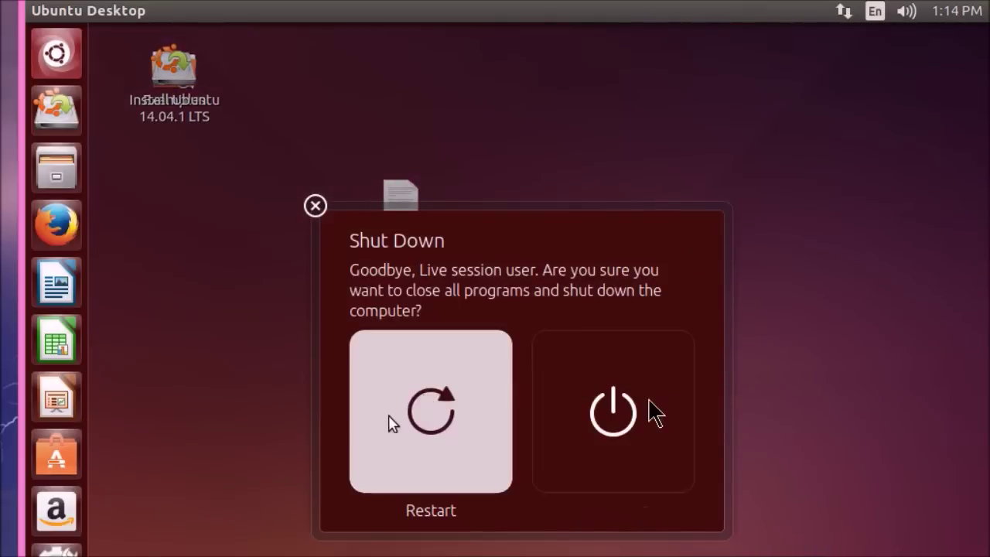
{"action": "left_click", "coordinate": [391, 418]}
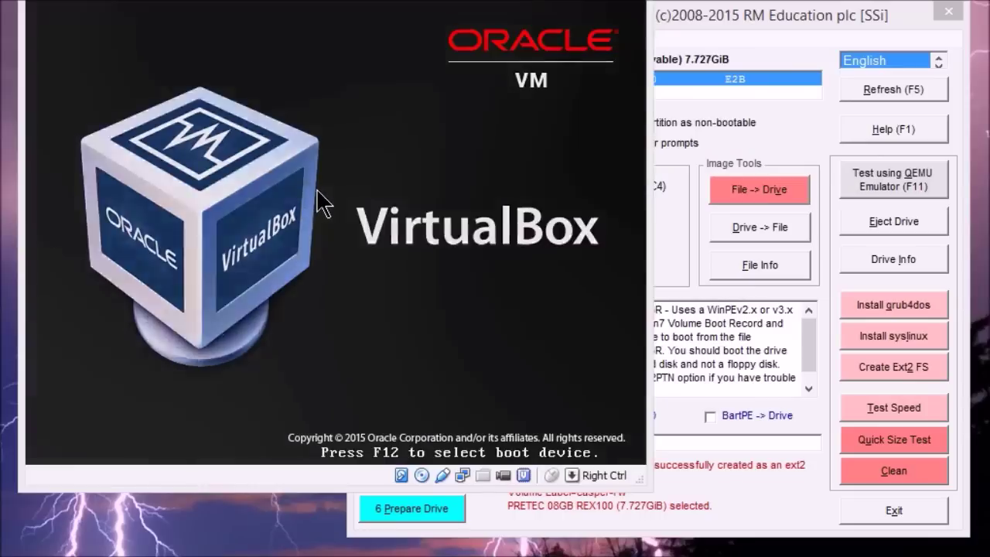
Step: Boot the Ubuntu 13.04 PERSISTENT entry from the Easy2Boot Linux Menu
{"action": "key", "text": "ctrl+l"}
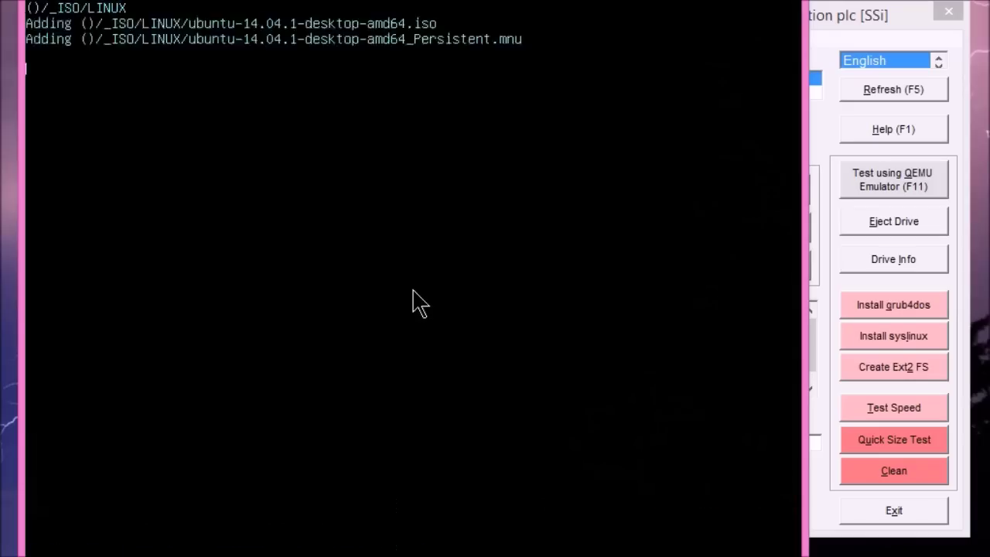
{"action": "key", "text": "Down"}
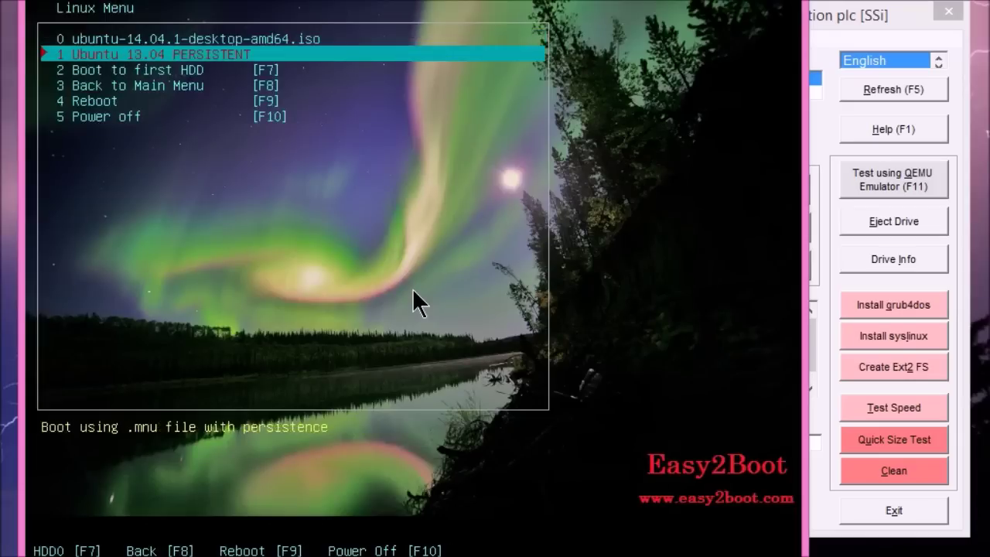
{"action": "key", "text": "Return"}
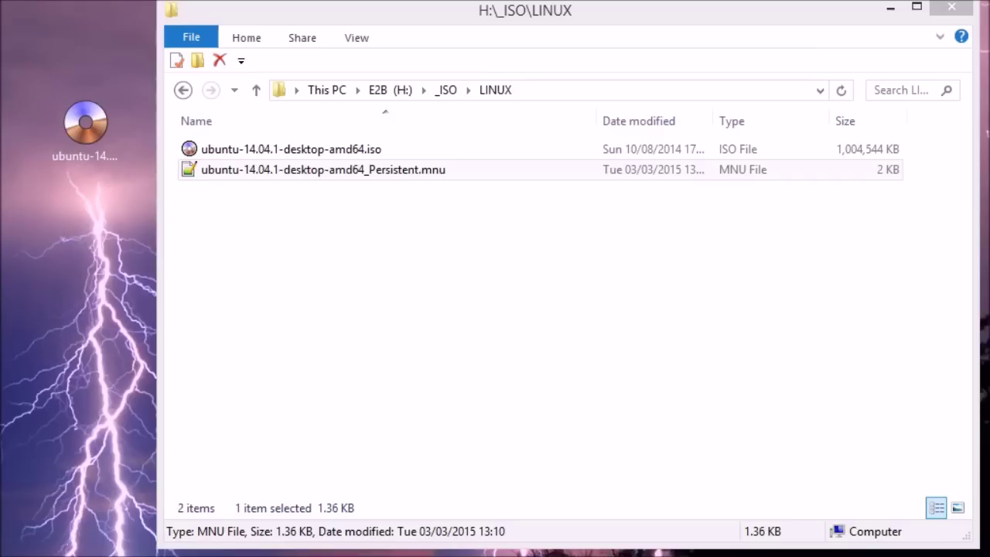
Step: Change the line 7 title in the Persistent .mnu file to Ubuntu 14.04.1 PERSISTENT and save
{"action": "double_click", "coordinate": [274, 166]}
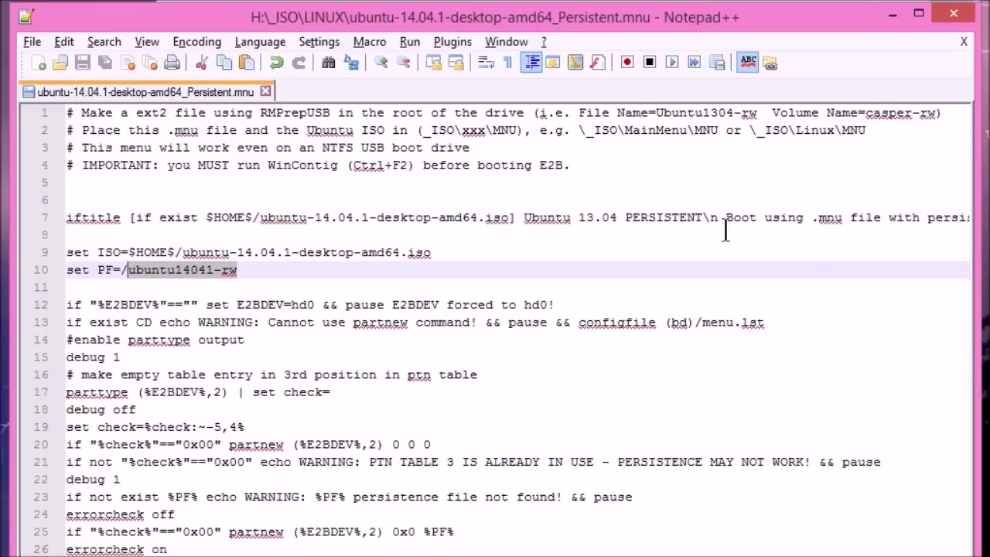
{"action": "left_click", "coordinate": [582, 217]}
{"action": "key", "text": "Delete"}
{"action": "type", "text": "4"}
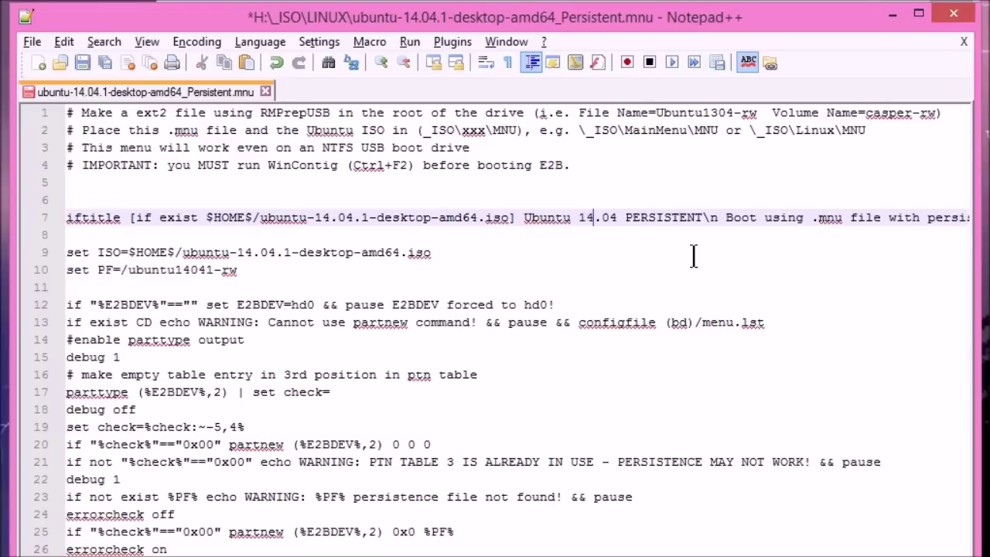
{"action": "key", "text": "Right"}
{"action": "key", "text": "Right"}
{"action": "type", "text": ".1"}
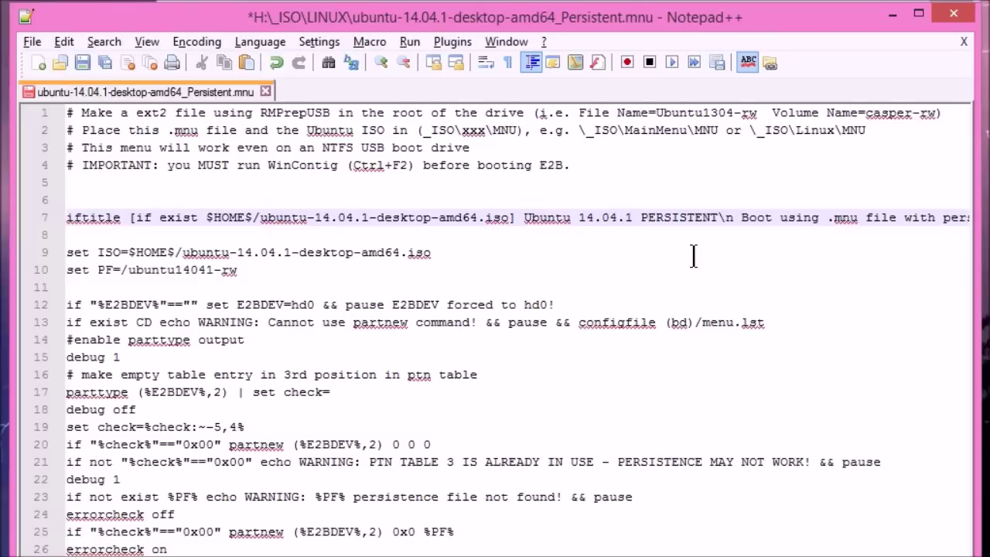
{"action": "left_click", "coordinate": [83, 63]}
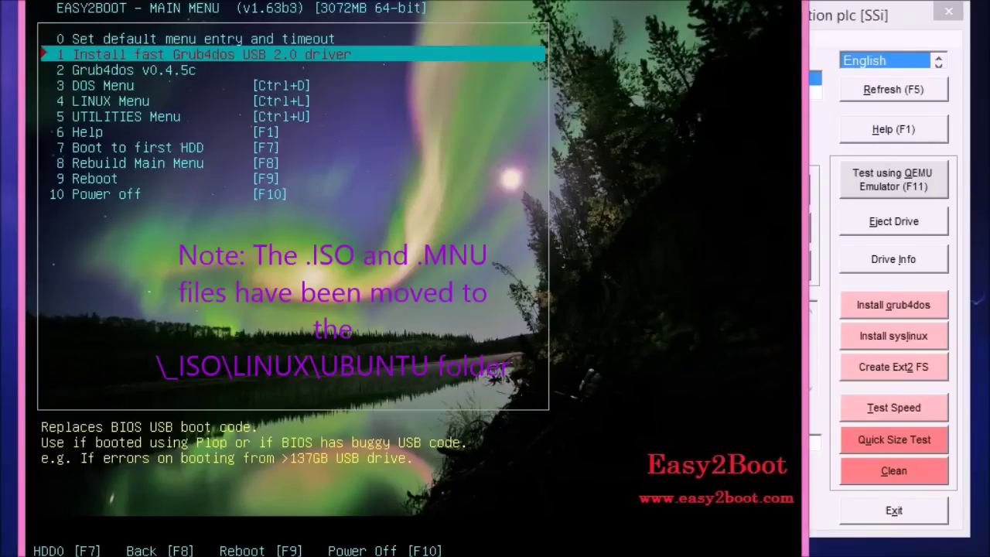
Step: Boot the Ubuntu 14.04.1 PERSISTENT entry from the Easy2Boot Linux Menu
{"action": "key", "text": "ctrl+l"}
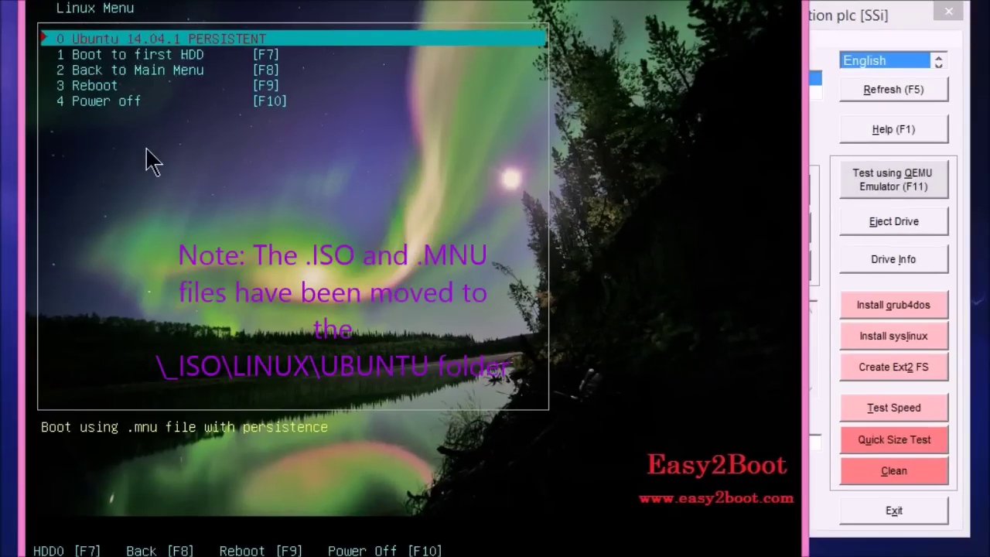
{"action": "key", "text": "Return"}
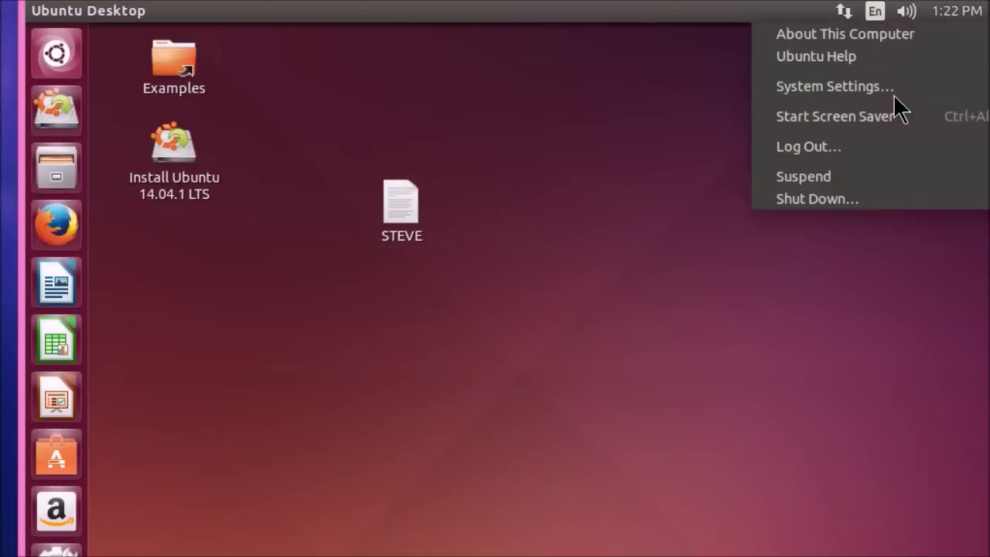
Step: Shut down the Ubuntu live session and confirm the Shut Down prompt
{"action": "left_click", "coordinate": [776, 206]}
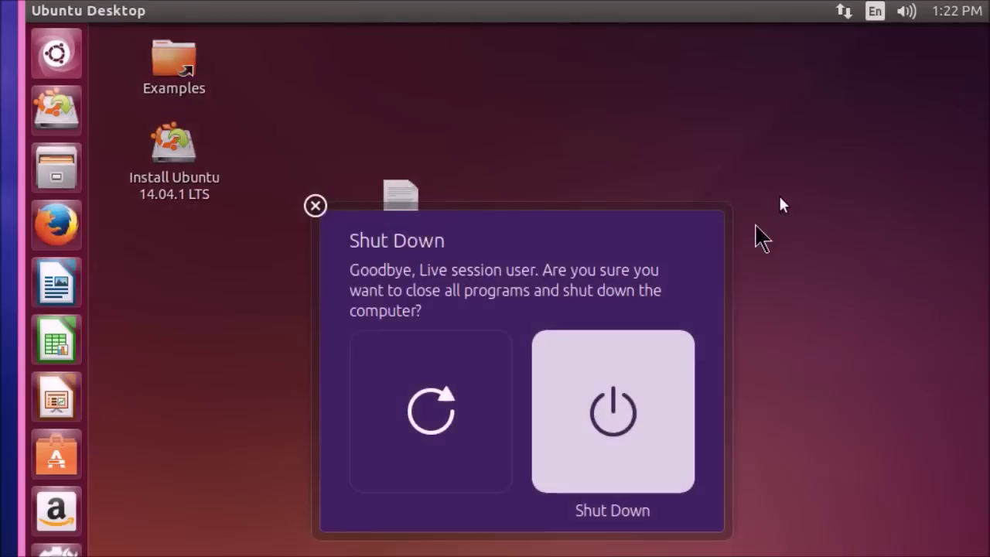
{"action": "left_click", "coordinate": [665, 360]}
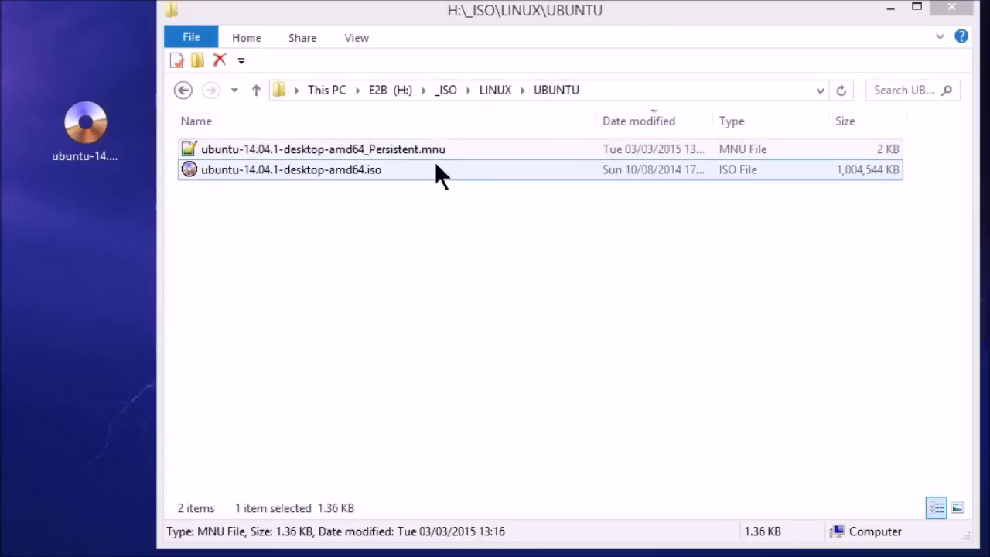
Step: Copy the Persistent .mnu file and rename the copy with a user-name suffix, confirming the warning
{"action": "left_click_drag", "start_coordinate": [421, 148], "coordinate": [375, 302]}
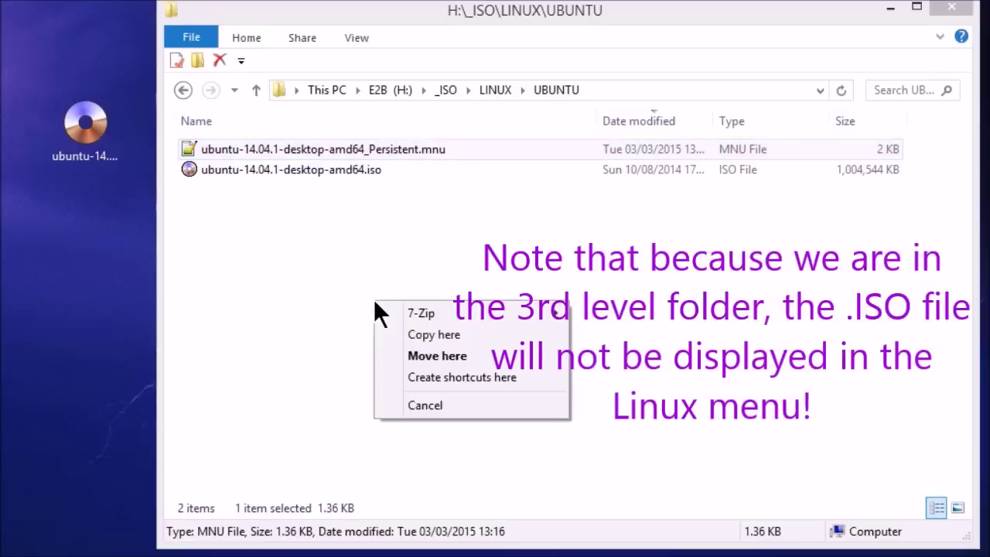
{"action": "left_click", "coordinate": [415, 331]}
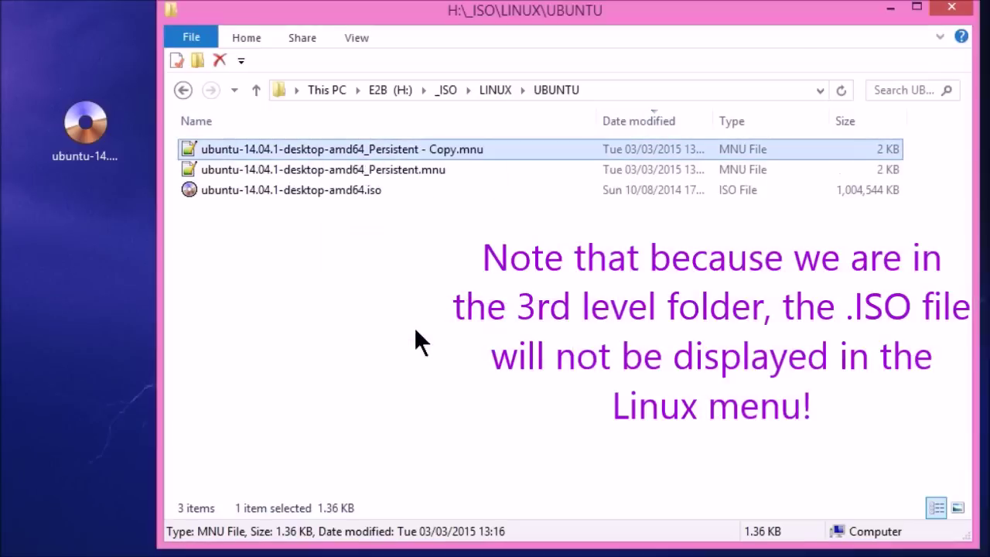
{"action": "left_click", "coordinate": [459, 148]}
{"action": "left_click_drag", "start_coordinate": [459, 149], "coordinate": [425, 147]}
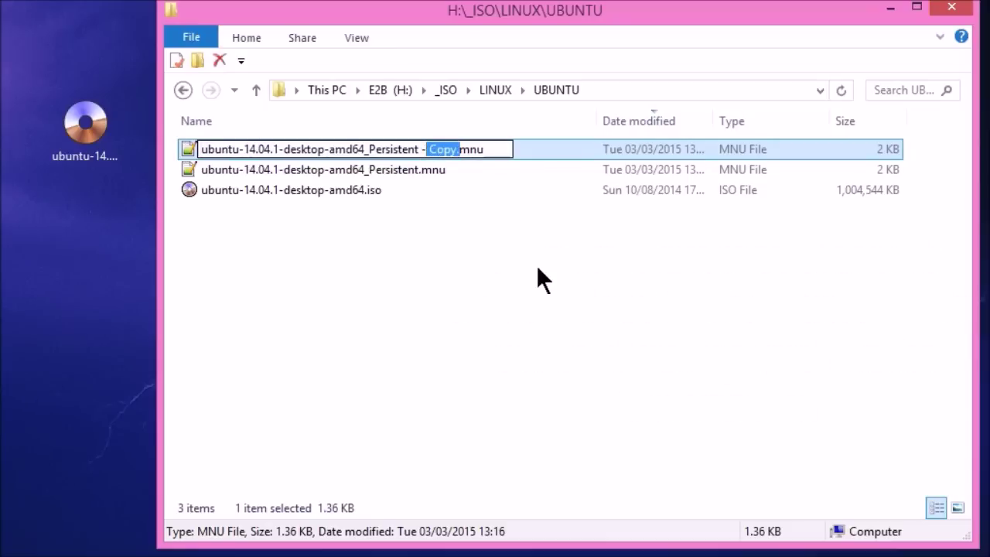
{"action": "key", "text": "BackSpace"}
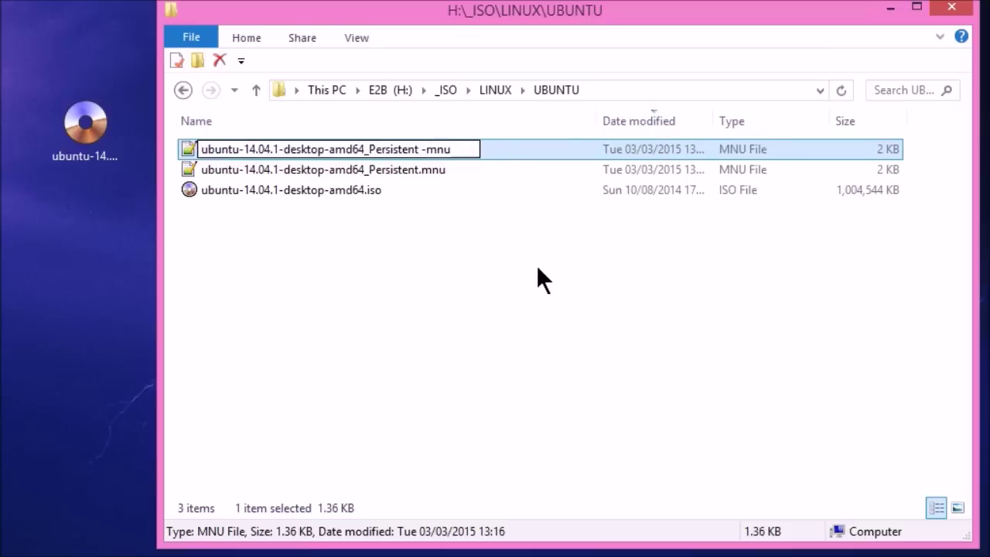
{"action": "key", "text": "BackSpace"}
{"action": "key", "text": "BackSpace"}
{"action": "type", "text": "_MARY"}
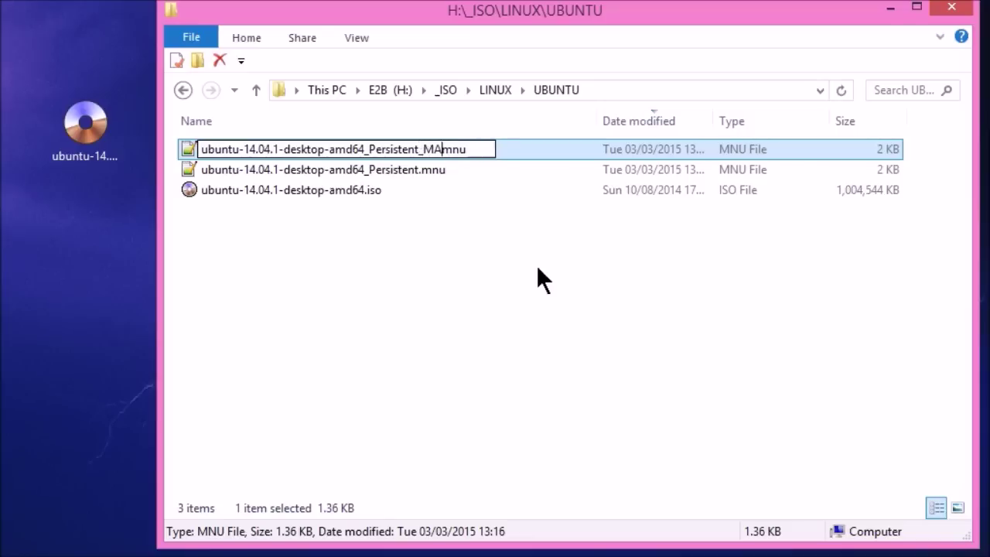
{"action": "key", "text": "Return"}
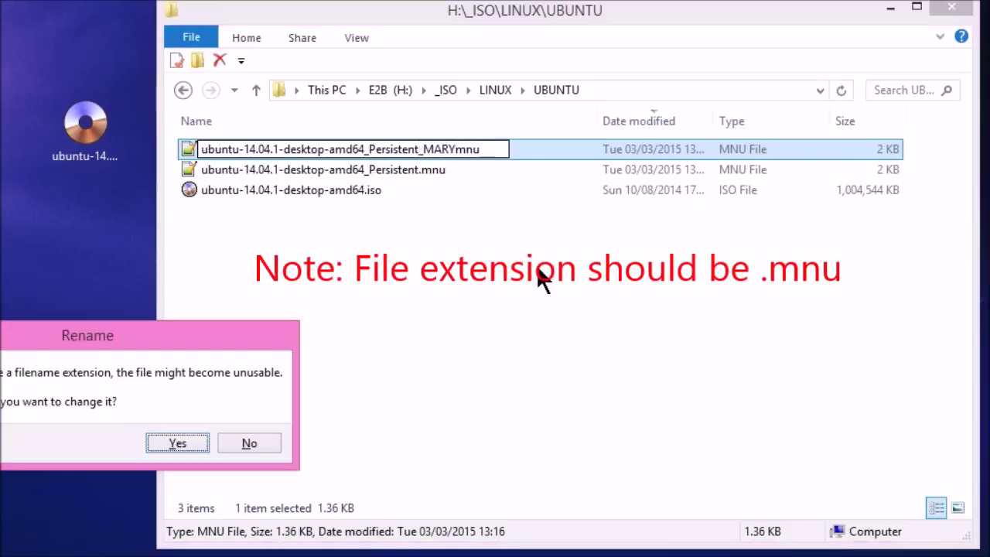
{"action": "key", "text": "Return"}
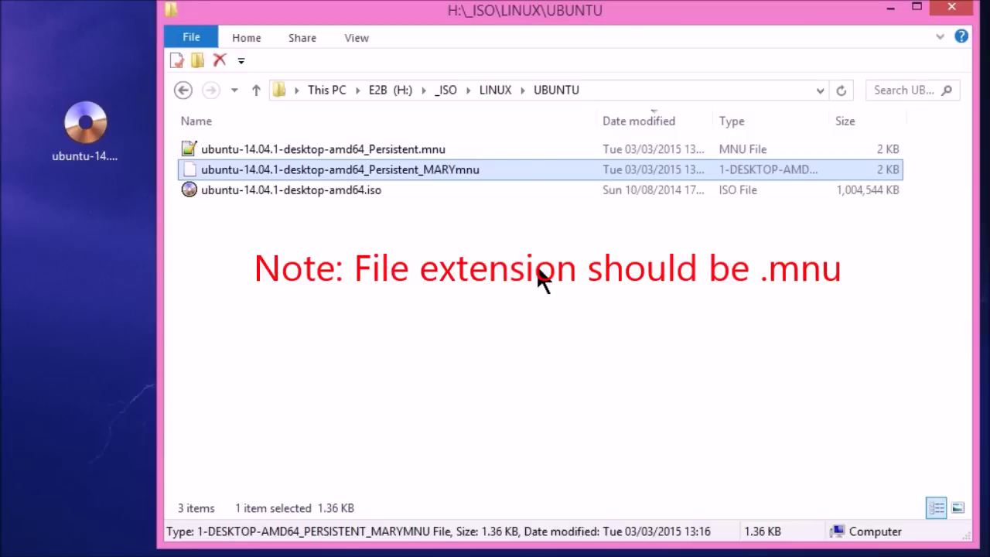
Step: In Notepad++, change line 10's persistence file from ubuntu14041-rw to a user-specific name and save
{"action": "right_click", "coordinate": [513, 166]}
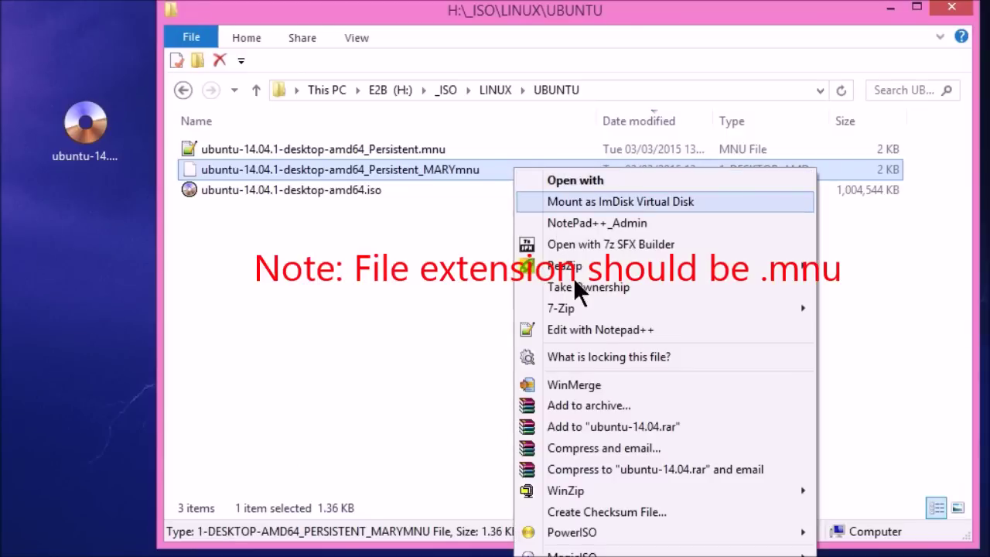
{"action": "left_click", "coordinate": [596, 326]}
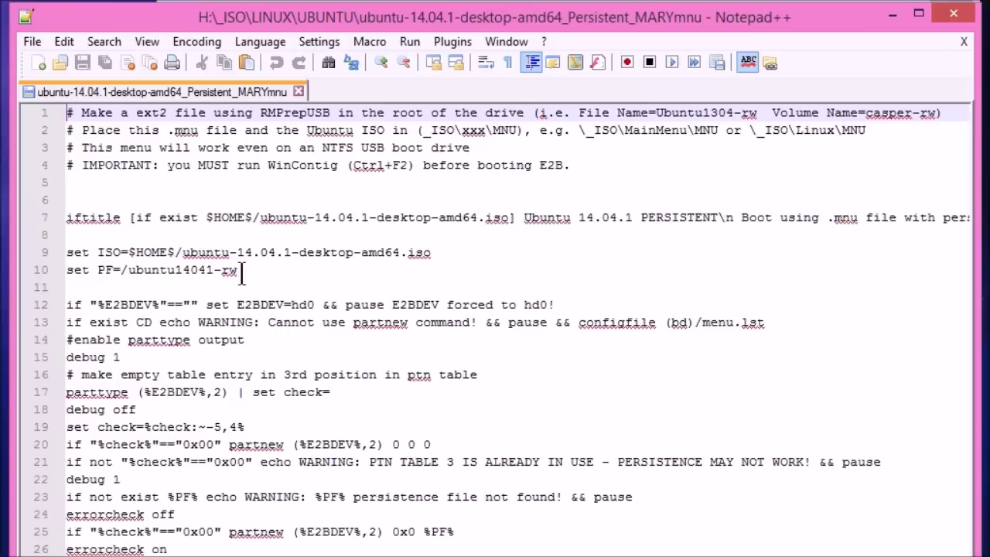
{"action": "left_click", "coordinate": [213, 270]}
{"action": "key", "text": "BackSpace"}
{"action": "key", "text": "BackSpace"}
{"action": "key", "text": "BackSpace"}
{"action": "key", "text": "BackSpace"}
{"action": "key", "text": "BackSpace"}
{"action": "type", "text": "mary"}
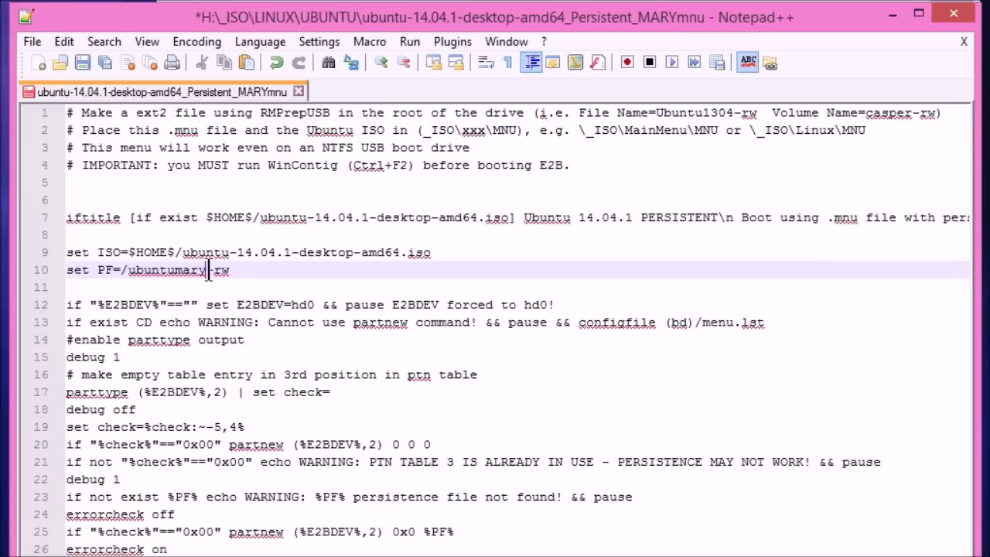
{"action": "left_click", "coordinate": [84, 63]}
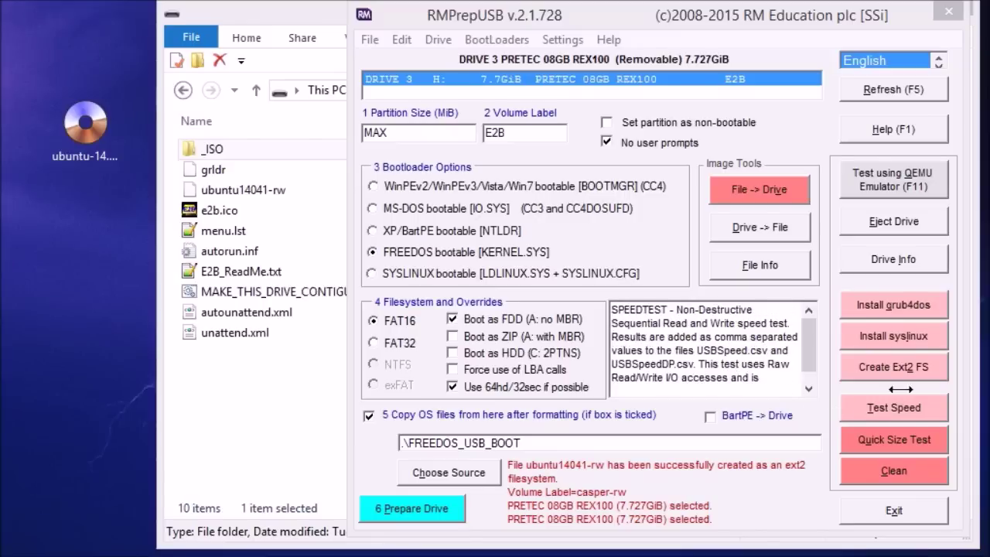
Step: Create a 200 MB user-specific ext2 persistence file on H: with volume label casper-rw
{"action": "left_click", "coordinate": [902, 367]}
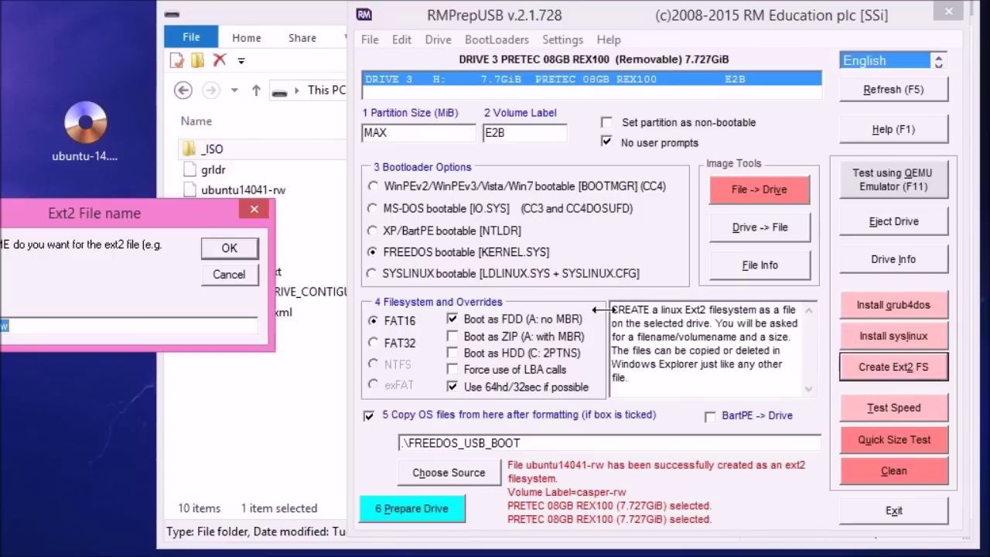
{"action": "left_click_drag", "start_coordinate": [190, 212], "coordinate": [441, 199]}
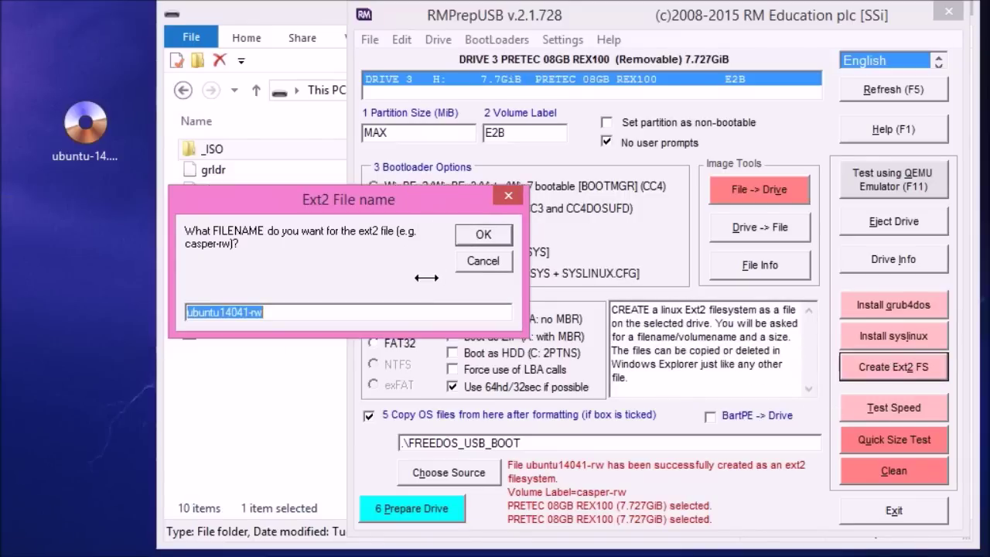
{"action": "type", "text": "ubu"}
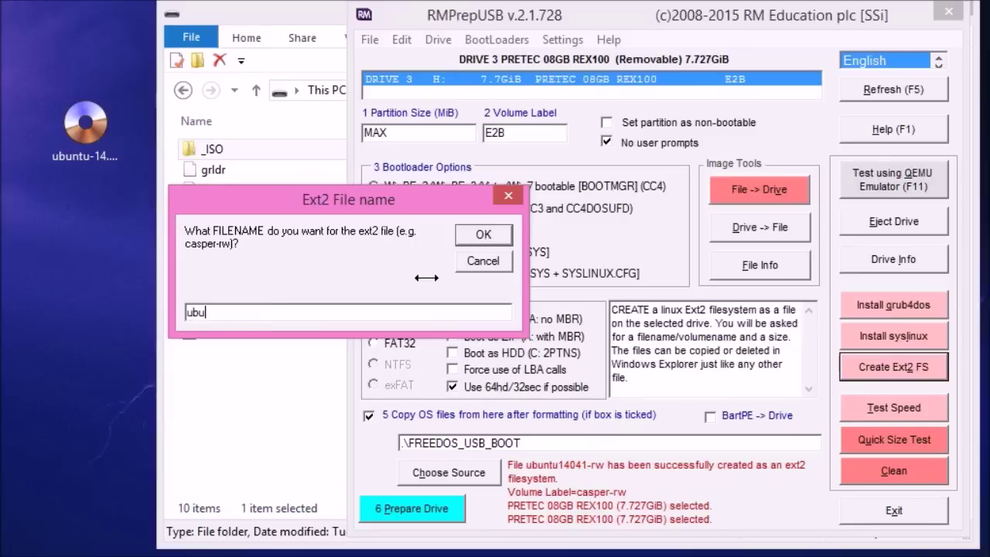
{"action": "type", "text": "ntumary-rw"}
{"action": "key", "text": "Return"}
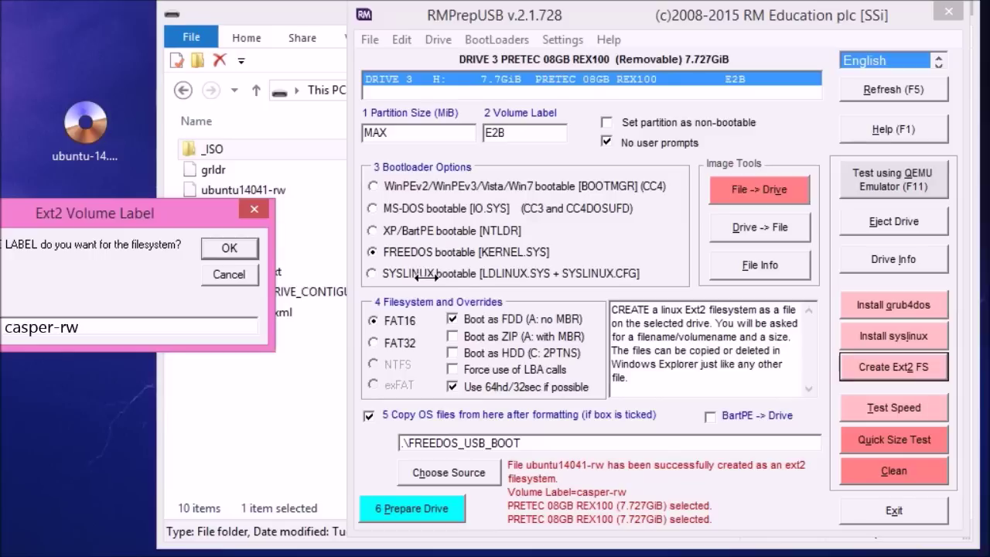
{"action": "key", "text": "Return"}
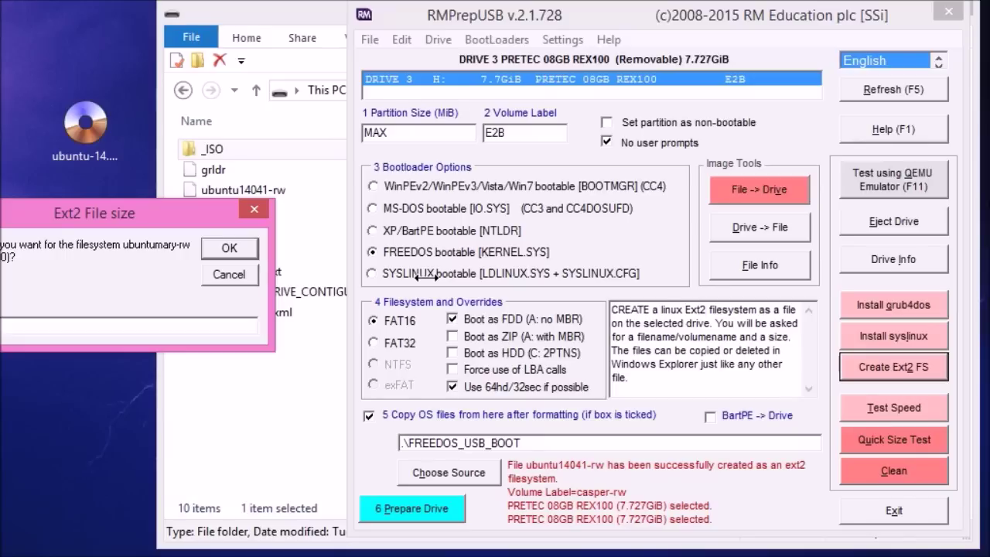
{"action": "left_click_drag", "start_coordinate": [58, 209], "coordinate": [265, 228]}
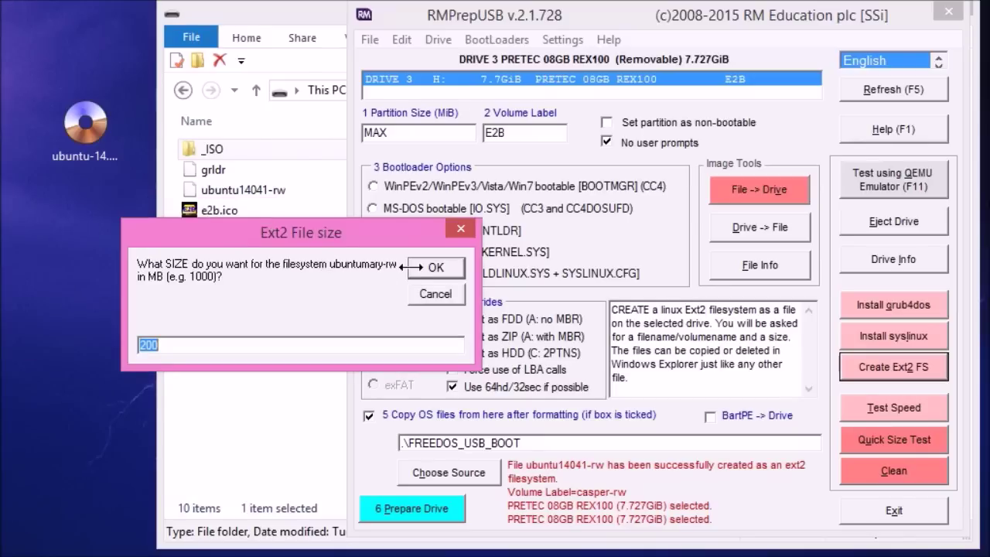
{"action": "left_click", "coordinate": [411, 268]}
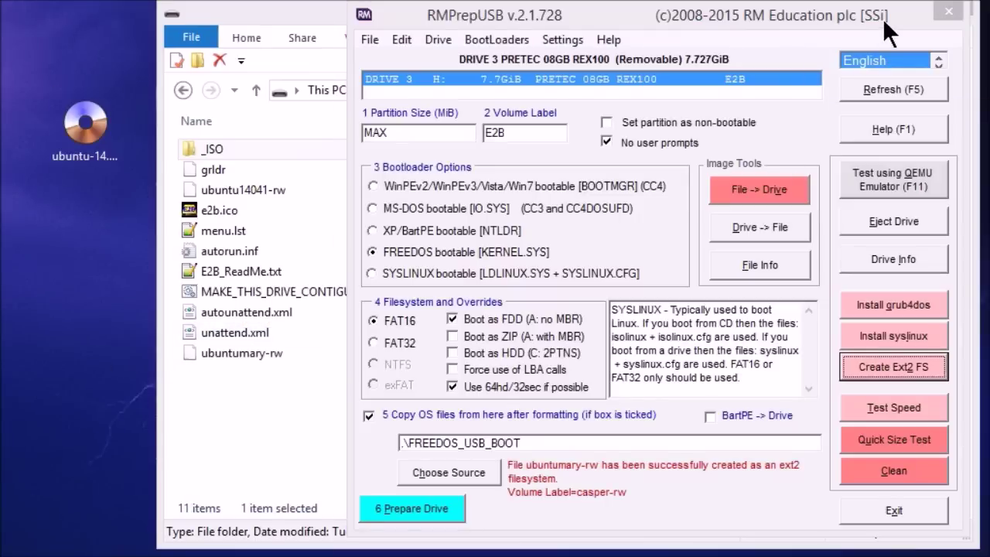
{"action": "left_click", "coordinate": [316, 9]}
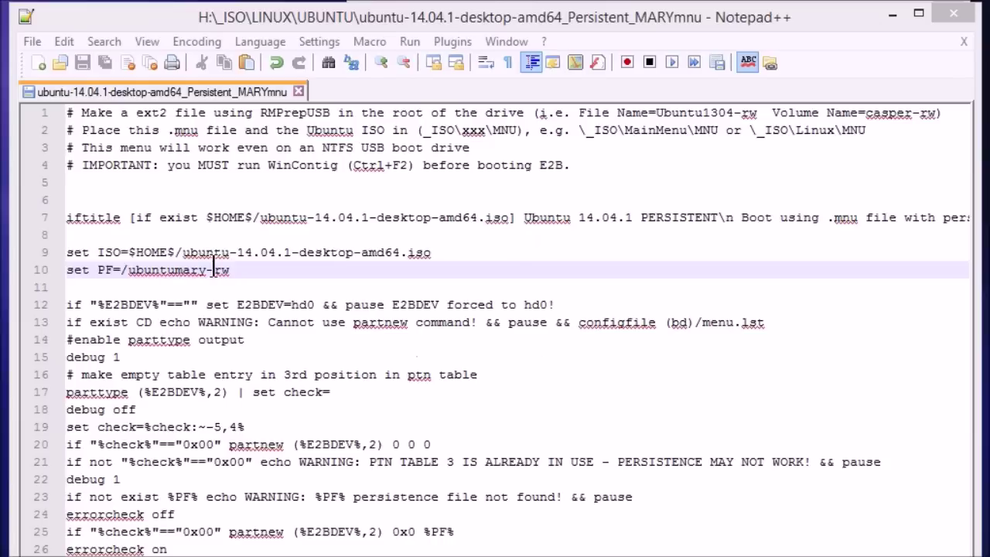
Step: Append FOR and the user's name to the PERSISTENT title on line 7, then save
{"action": "left_click", "coordinate": [717, 220]}
{"action": "type", "text": "FOR M"}
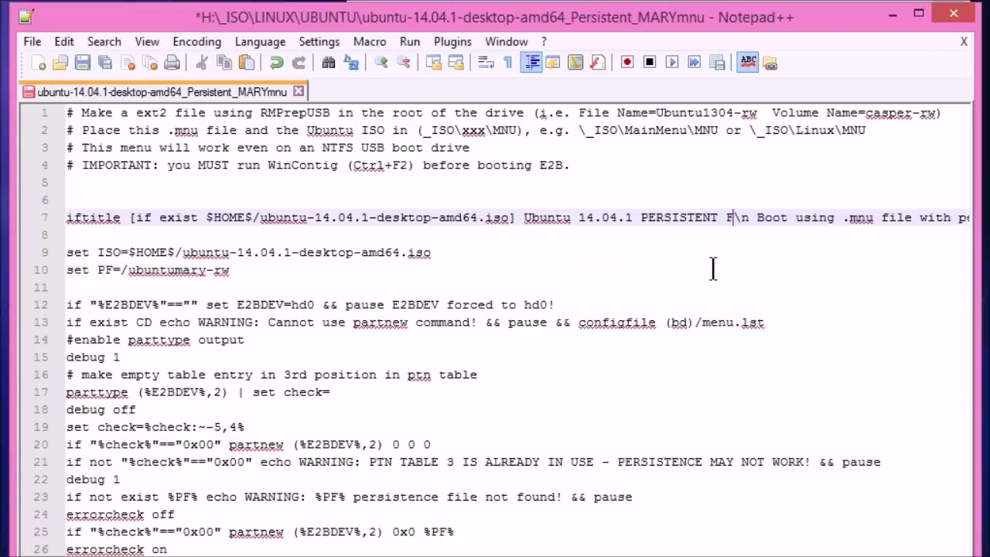
{"action": "type", "text": "ARY"}
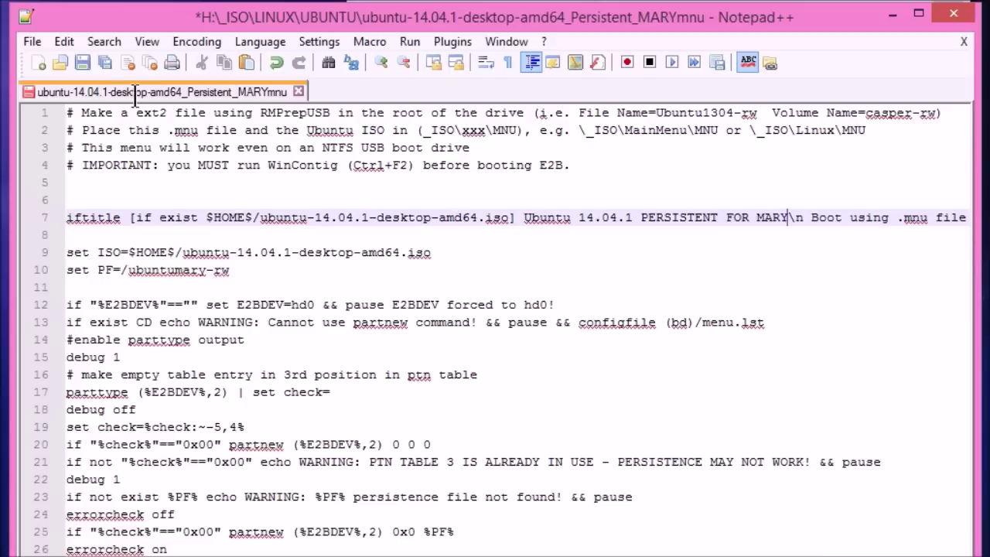
{"action": "left_click", "coordinate": [83, 62]}
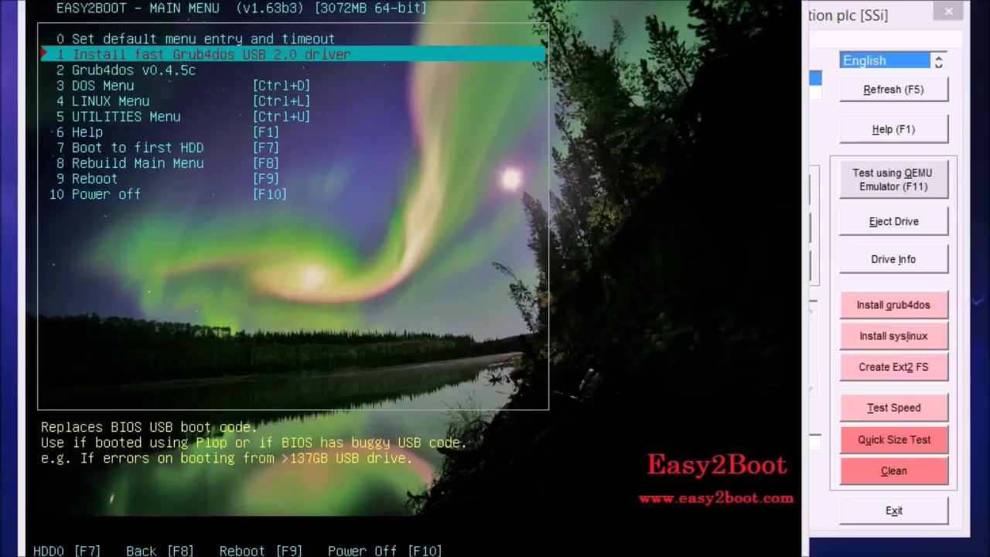
Step: In the VM, open the Easy2Boot Linux Menu and select the user-specific PERSISTENT entry
{"action": "left_click", "coordinate": [632, 3]}
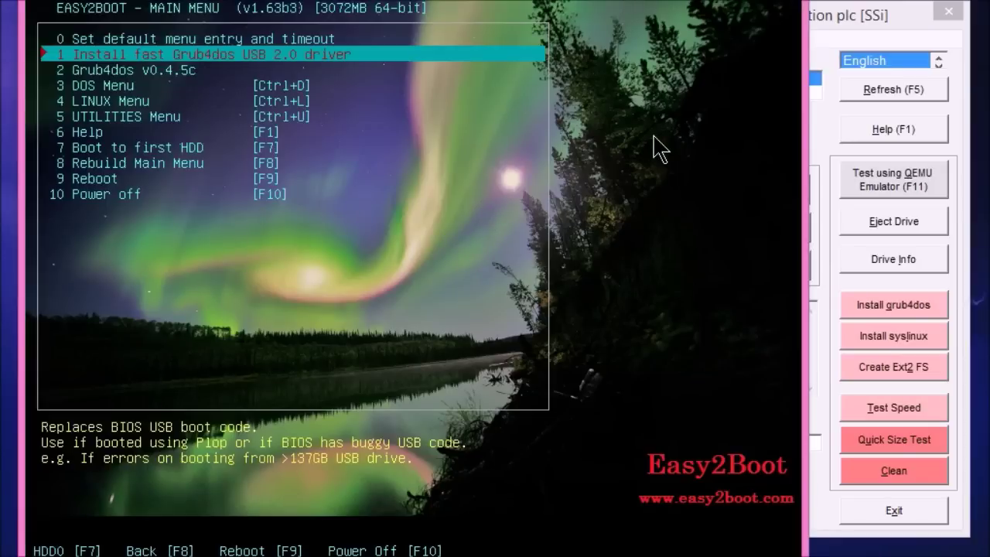
{"action": "key", "text": "ctrl+l"}
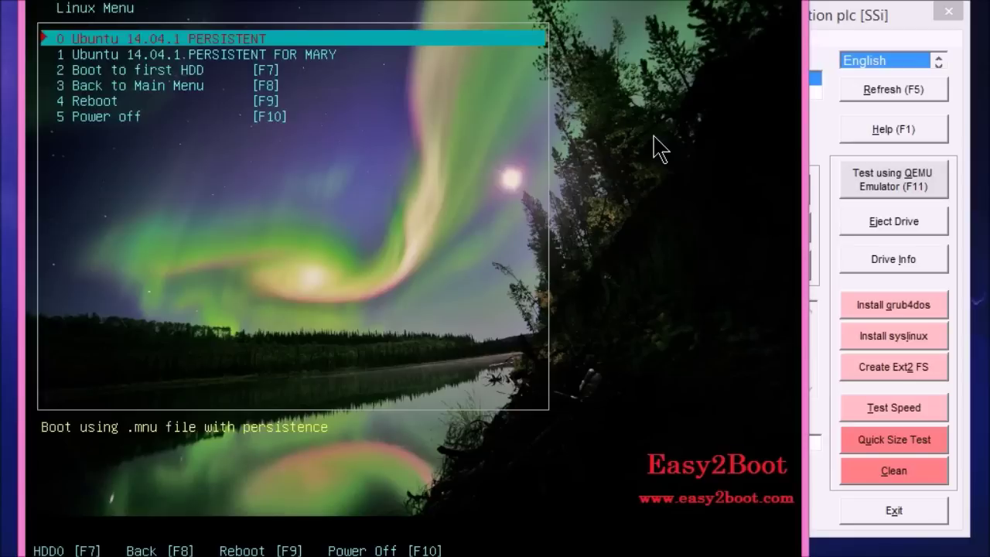
{"action": "key", "text": "Down"}
{"action": "key", "text": "Down"}
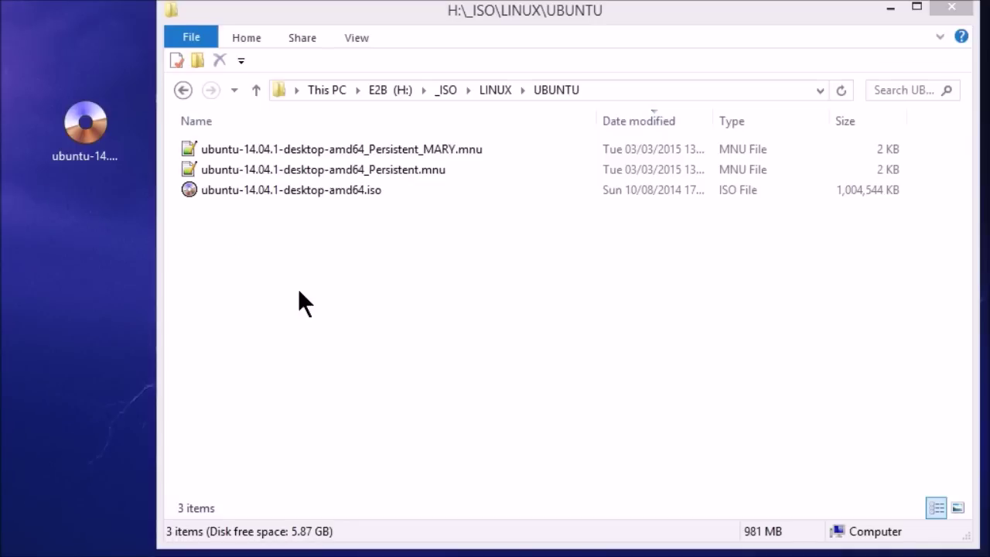
Step: Copy the UBUNTU folder from _ISO\LINUX and paste it into _ISO\MAINMENU
{"action": "left_click", "coordinate": [497, 88]}
{"action": "right_click", "coordinate": [282, 147]}
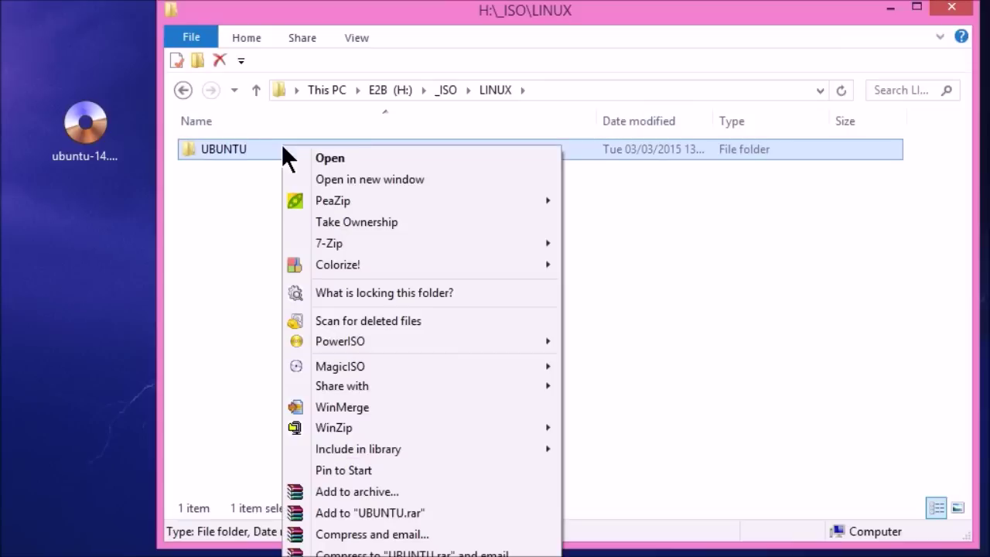
{"action": "key", "text": "Escape"}
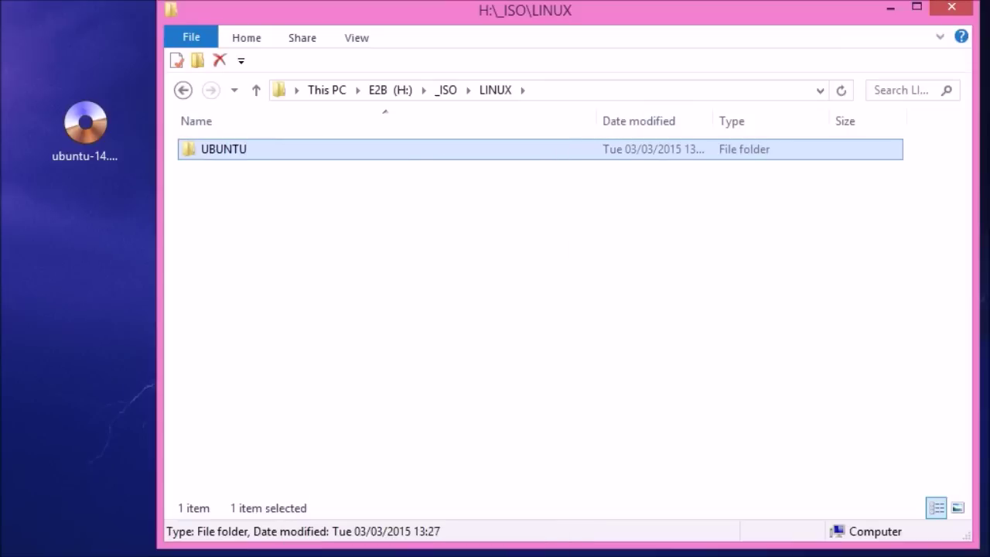
{"action": "left_click", "coordinate": [442, 90]}
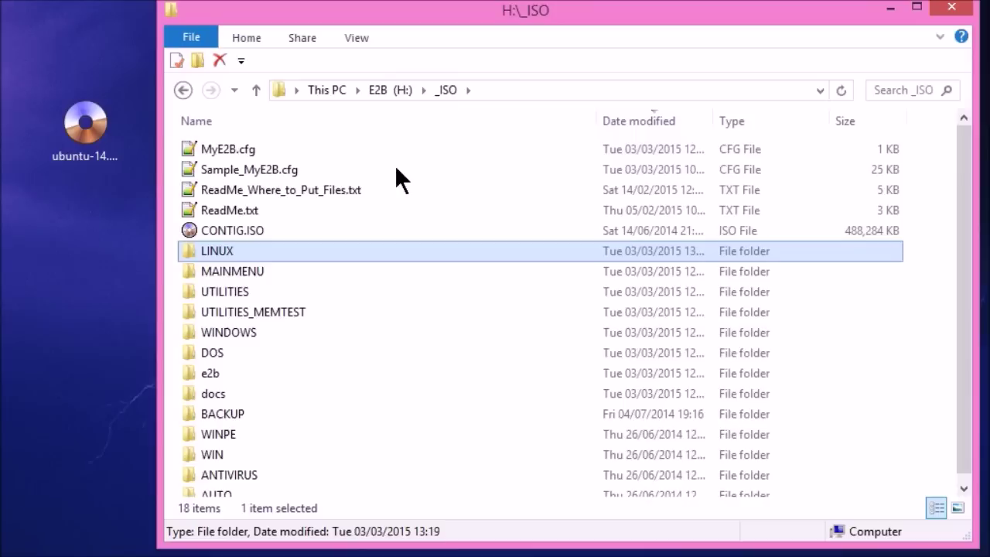
{"action": "double_click", "coordinate": [269, 276]}
{"action": "right_click", "coordinate": [269, 294]}
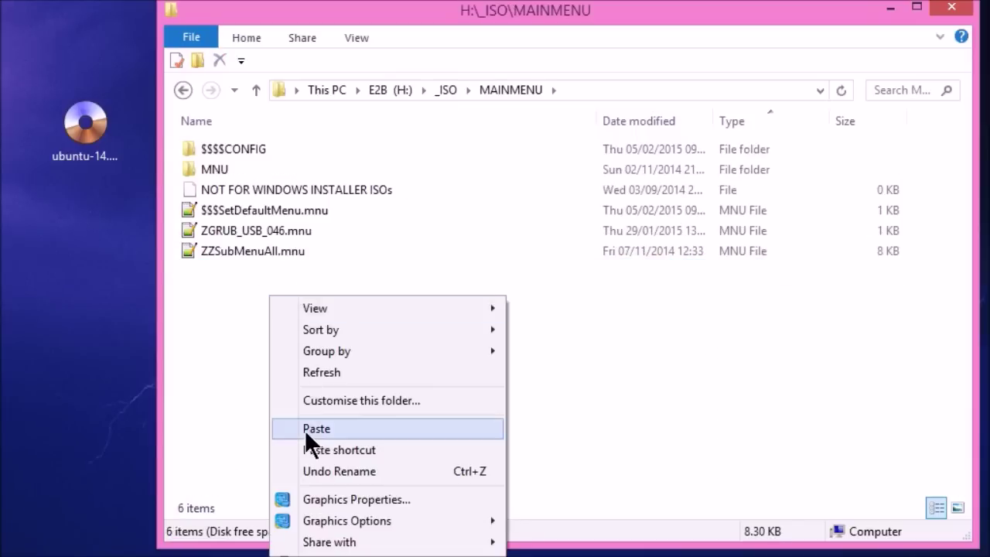
{"action": "left_click", "coordinate": [305, 430]}
{"action": "left_click", "coordinate": [31, 167]}
{"action": "left_click_drag", "start_coordinate": [31, 168], "coordinate": [304, 193]}
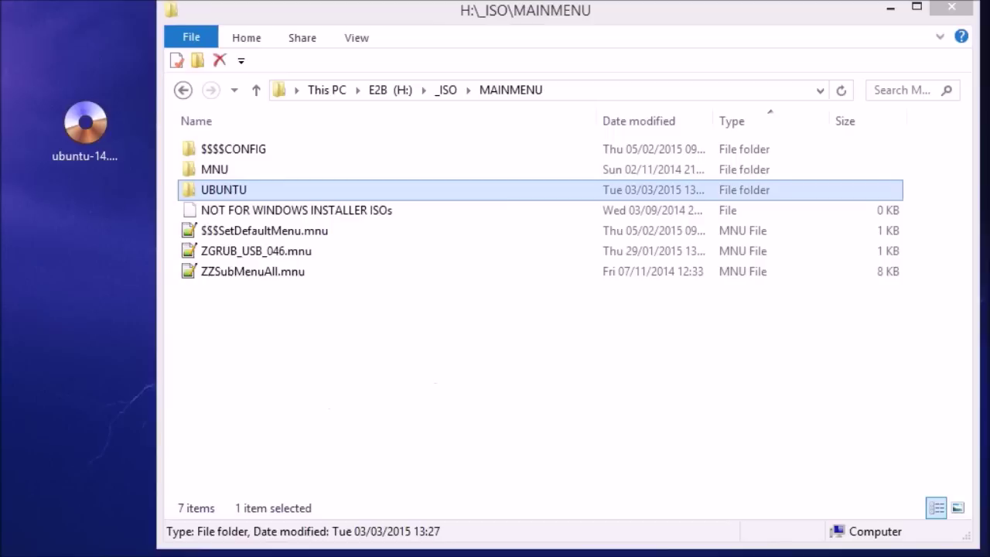
Step: Check the copied UBUNTU folder, then select MAKE_THIS_DRIVE_CONTIGUOUS.cmd at the root of H:
{"action": "double_click", "coordinate": [240, 189]}
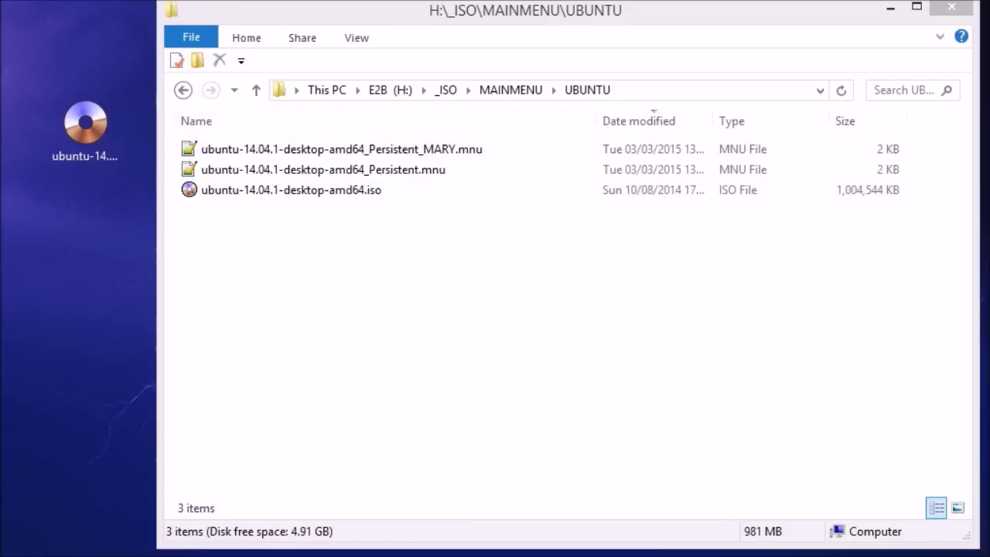
{"action": "key", "text": "alt+Up"}
{"action": "key", "text": "alt+Up"}
{"action": "key", "text": "alt+Up"}
{"action": "left_click", "coordinate": [327, 313]}
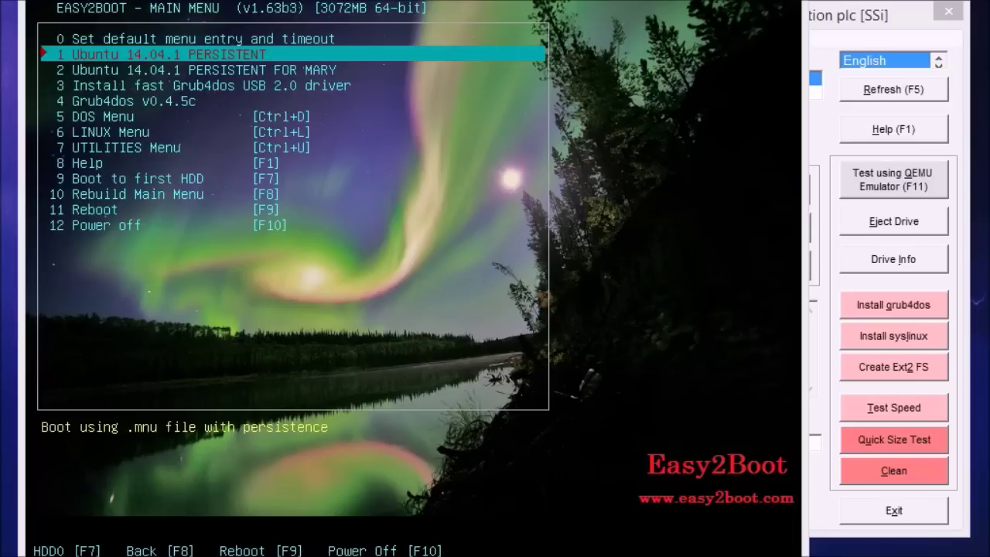
Step: Highlight the user-specific Ubuntu 14.04.1 PERSISTENT entry in the Easy2Boot Main Menu
{"action": "key", "text": "Down"}
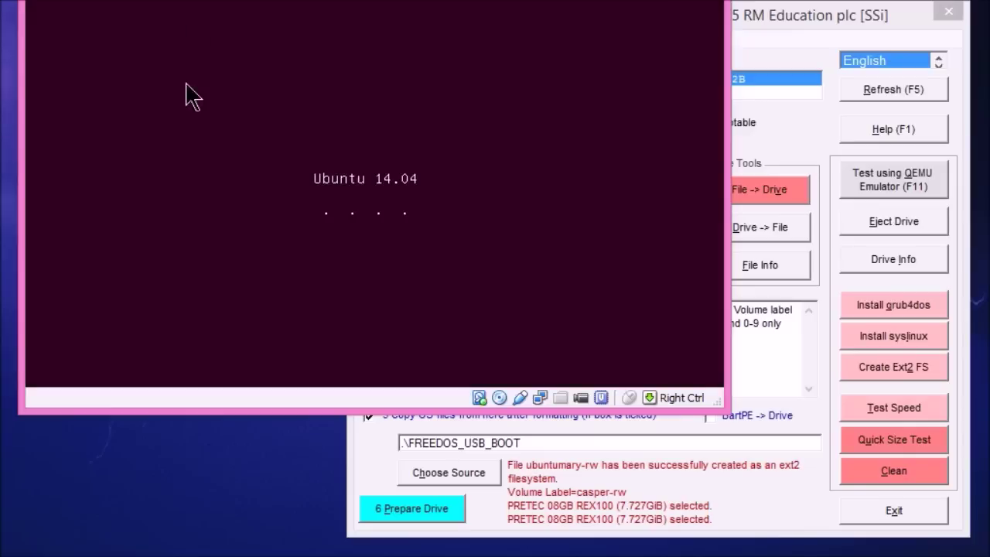